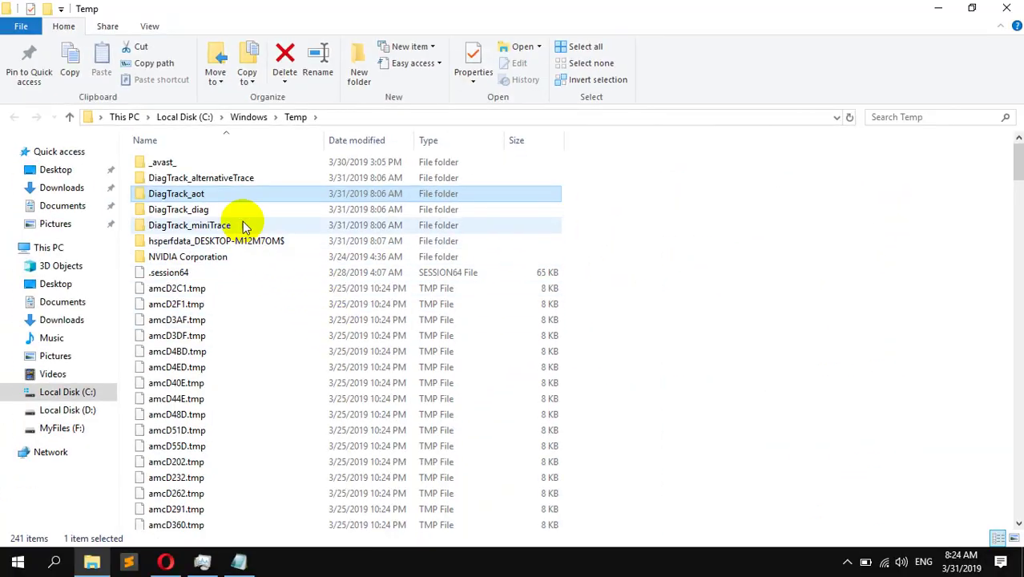
# Delete all items in C:\Windows\Temp, skipping the files in use, and close the folder window.
pyautogui.click(227, 164)
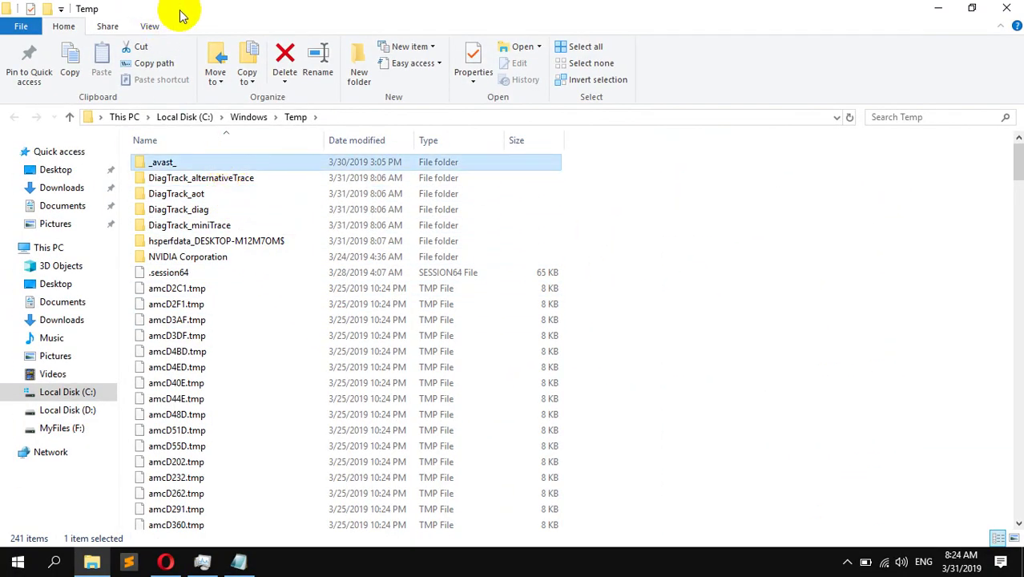
pyautogui.click(580, 48)
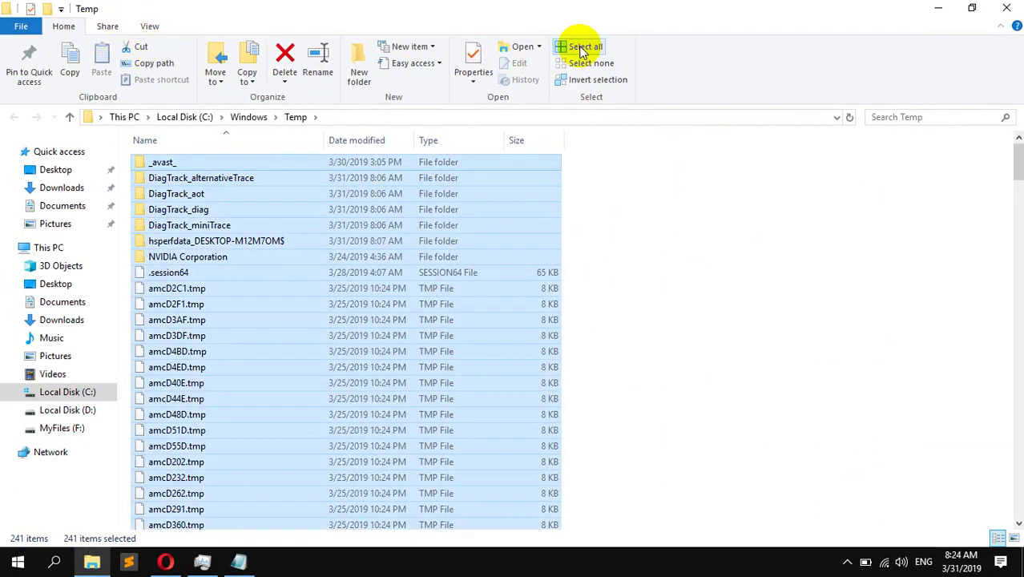
pyautogui.rightClick(317, 190)
pyautogui.click(371, 464)
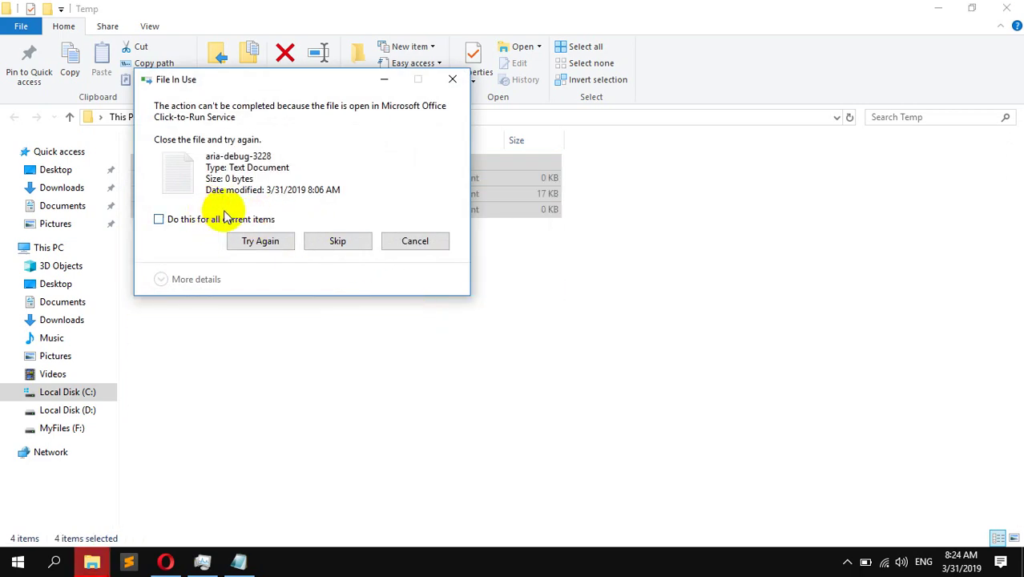
pyautogui.click(335, 241)
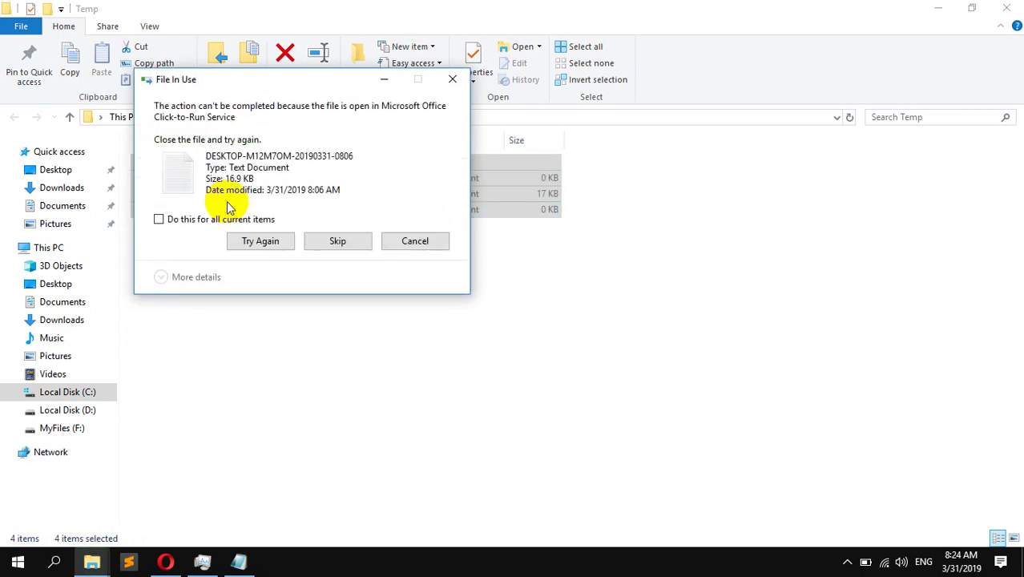
pyautogui.click(345, 242)
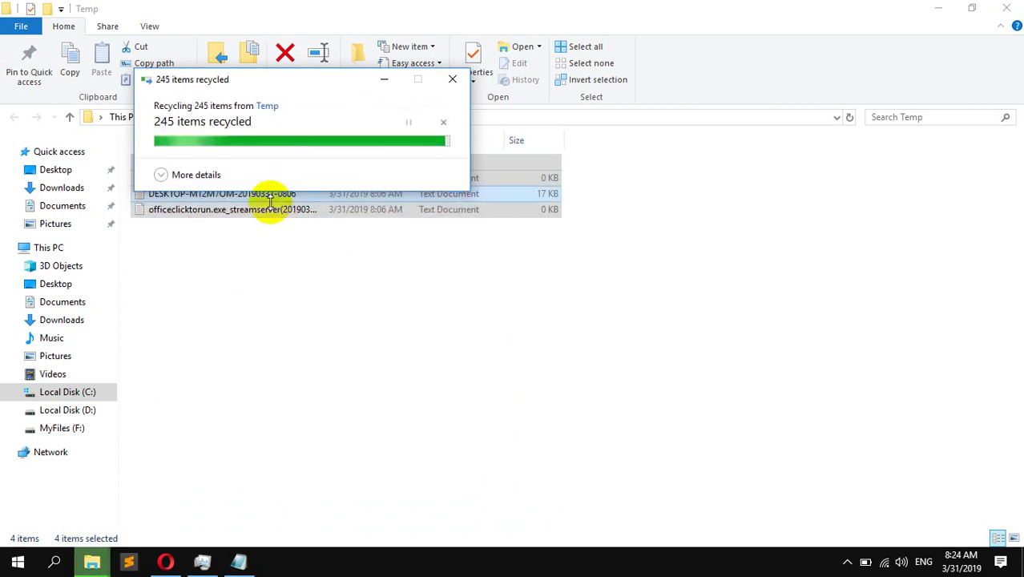
pyautogui.click(205, 193)
pyautogui.moveTo(253, 252); pyautogui.dragTo(229, 160)
pyautogui.click(1018, 7)
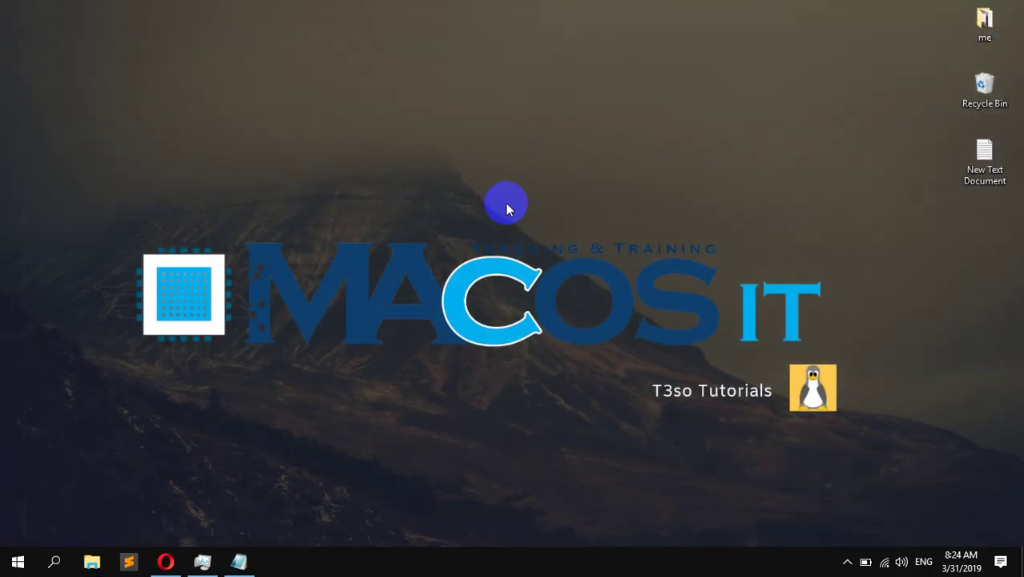
# Switch to the New Text Document in Notepad and copy the line %temp%.
pyautogui.click(245, 563)
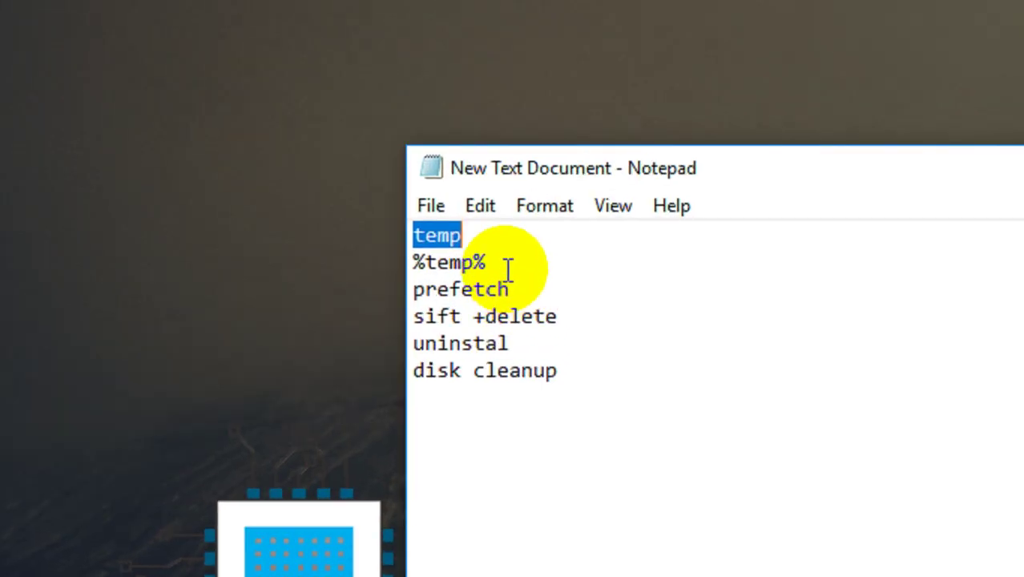
pyautogui.click(281, 121)
pyautogui.moveTo(498, 260); pyautogui.dragTo(388, 261)
pyautogui.rightClick(423, 264)
pyautogui.click(513, 361)
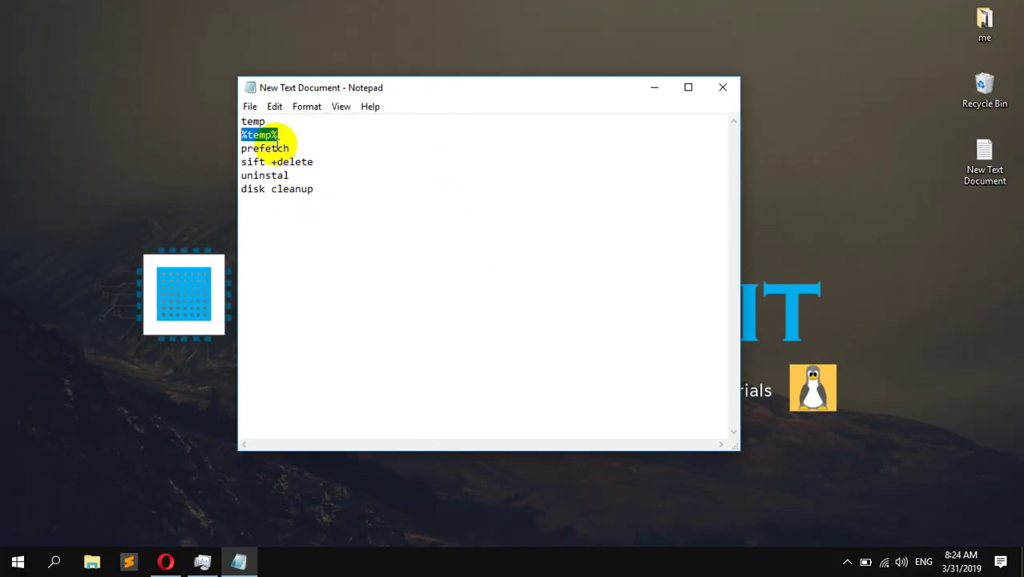
# Search Windows for run, start the Run dialog and open the %temp% folder with it.
pyautogui.click(54, 563)
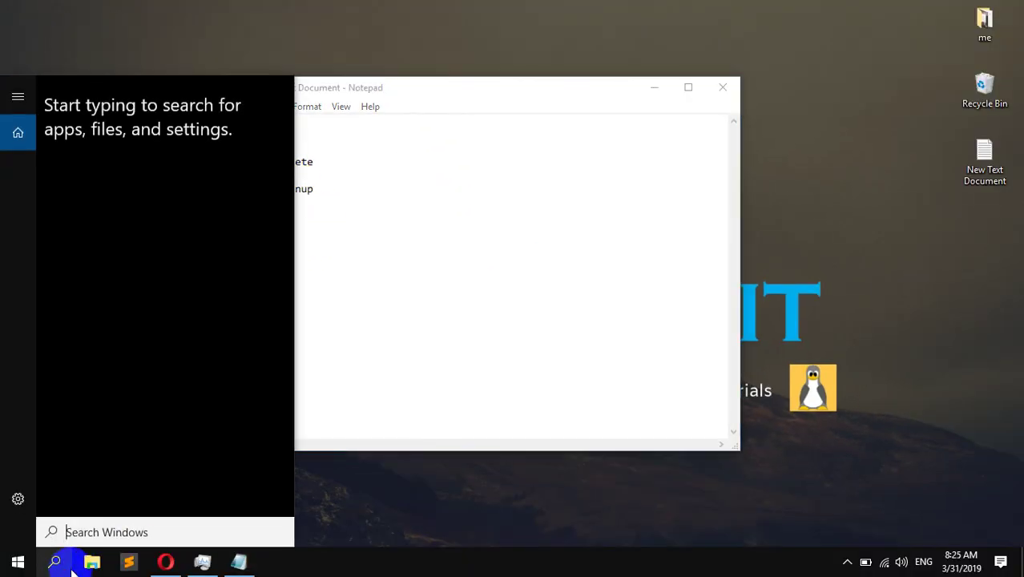
pyautogui.click(150, 538)
pyautogui.write('run')
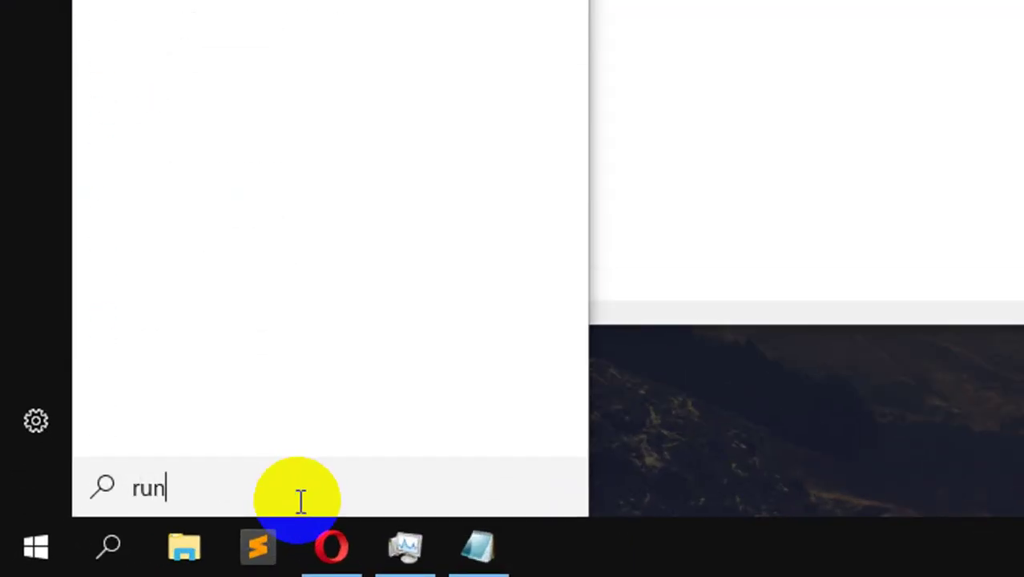
pyautogui.press('Return')
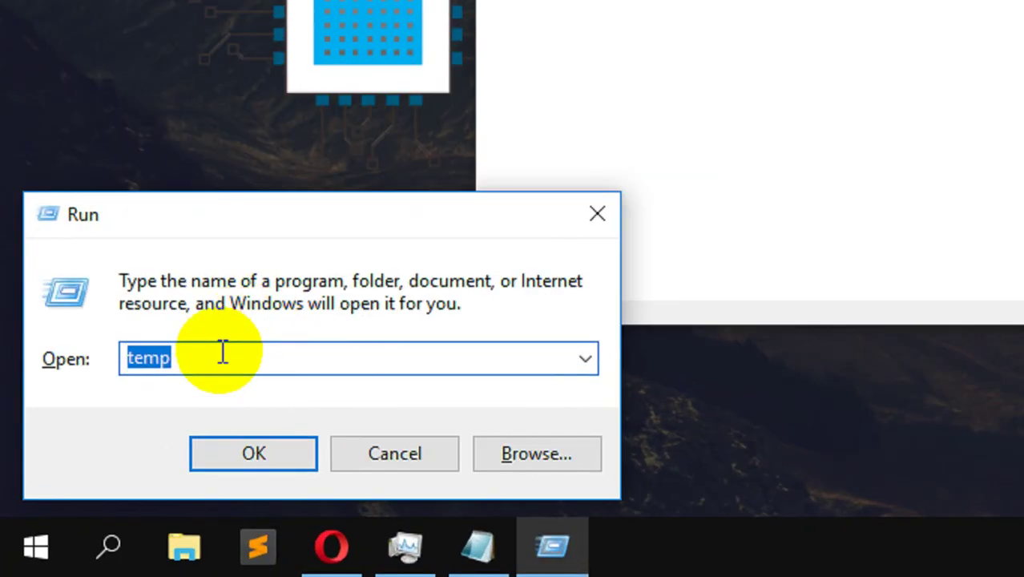
pyautogui.doubleClick(74, 467)
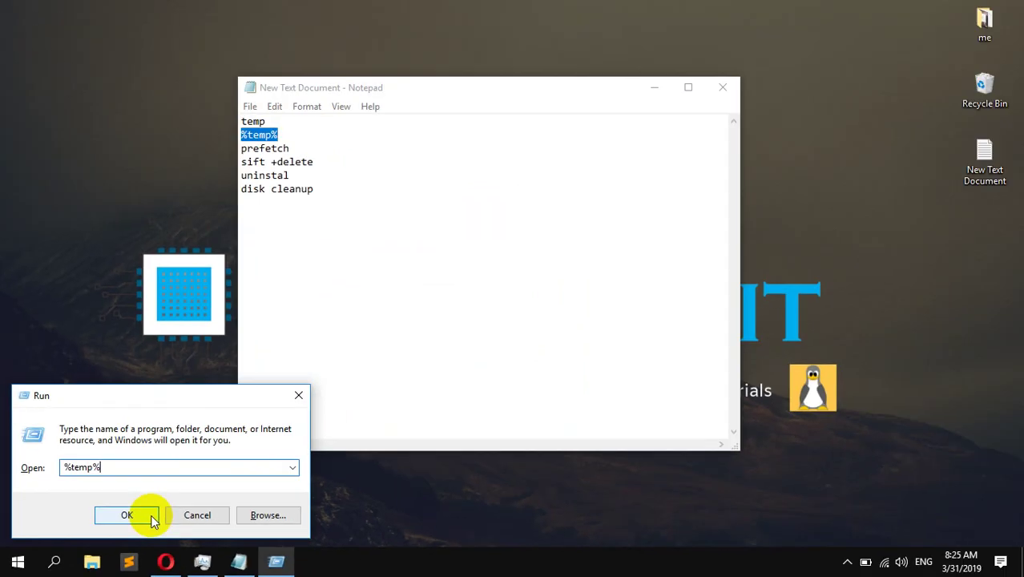
pyautogui.click(291, 452)
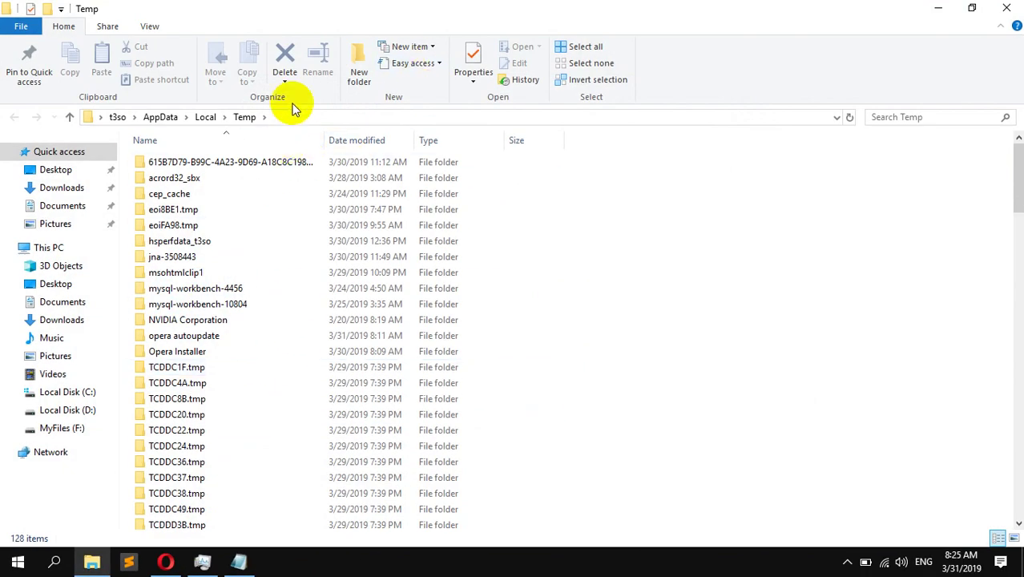
# Delete all items in the user's AppData\Local\Temp folder, skipping files in use, and close the folder window.
pyautogui.scroll(-5, 305, 336)
pyautogui.scroll(5, 302, 349)
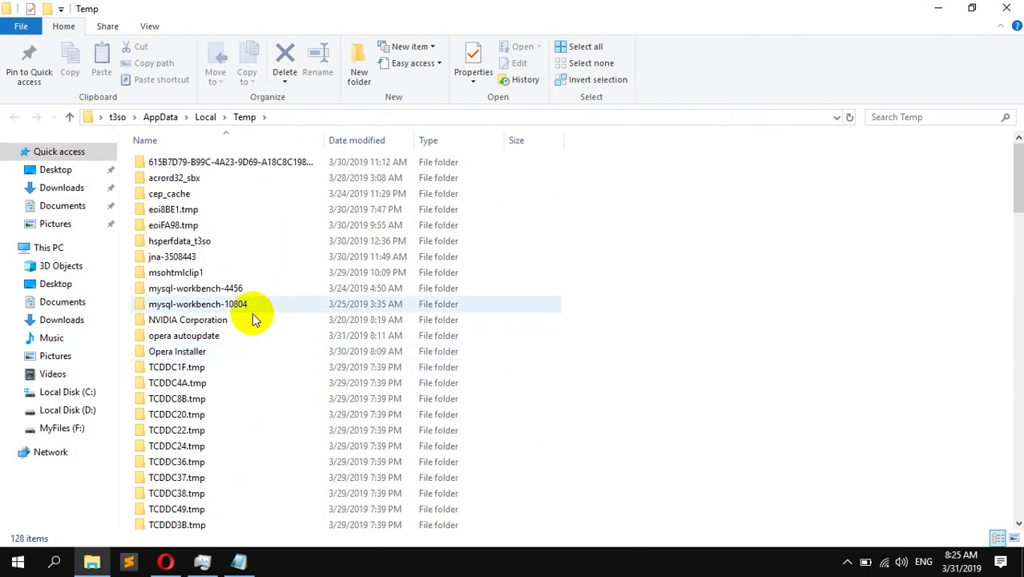
pyautogui.scroll(-5, 277, 273)
pyautogui.scroll(-9, 272, 292)
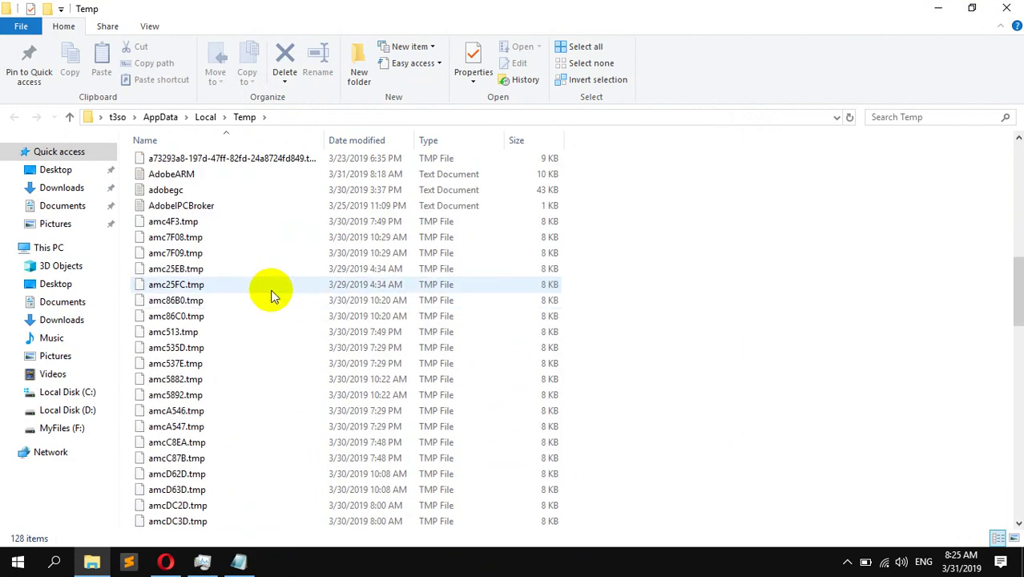
pyautogui.click(593, 49)
pyautogui.rightClick(278, 216)
pyautogui.click(315, 477)
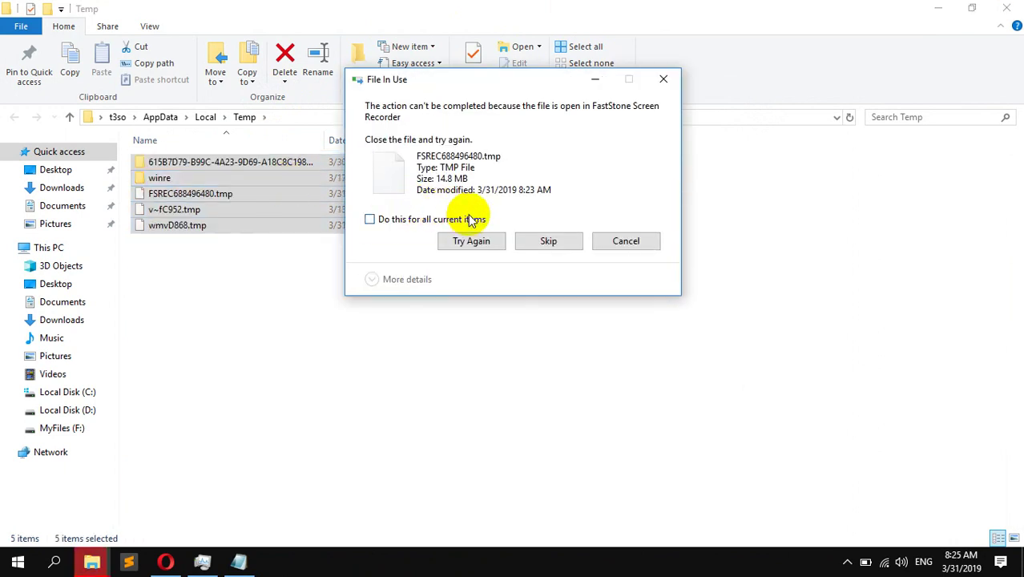
pyautogui.click(548, 241)
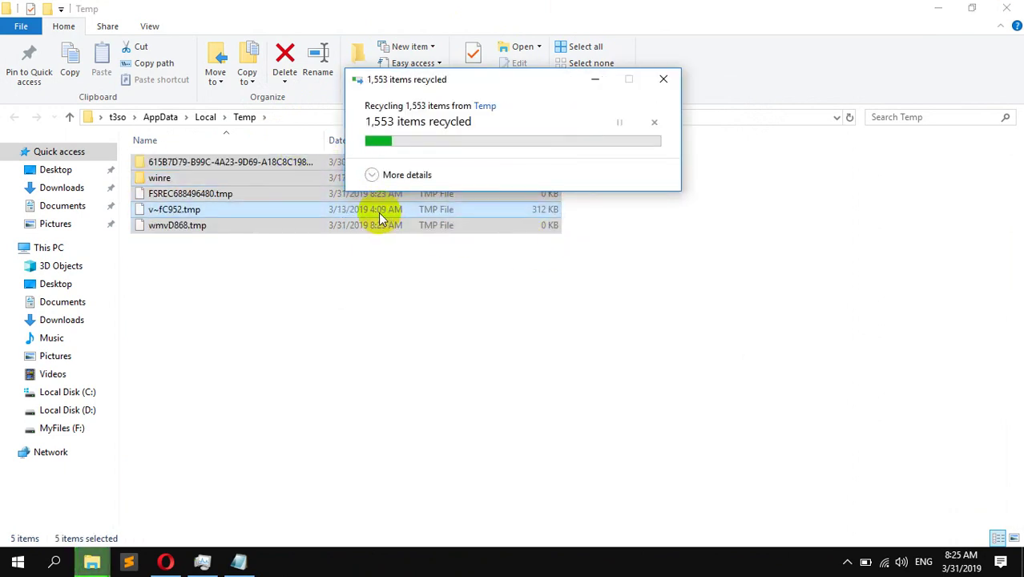
pyautogui.click(236, 270)
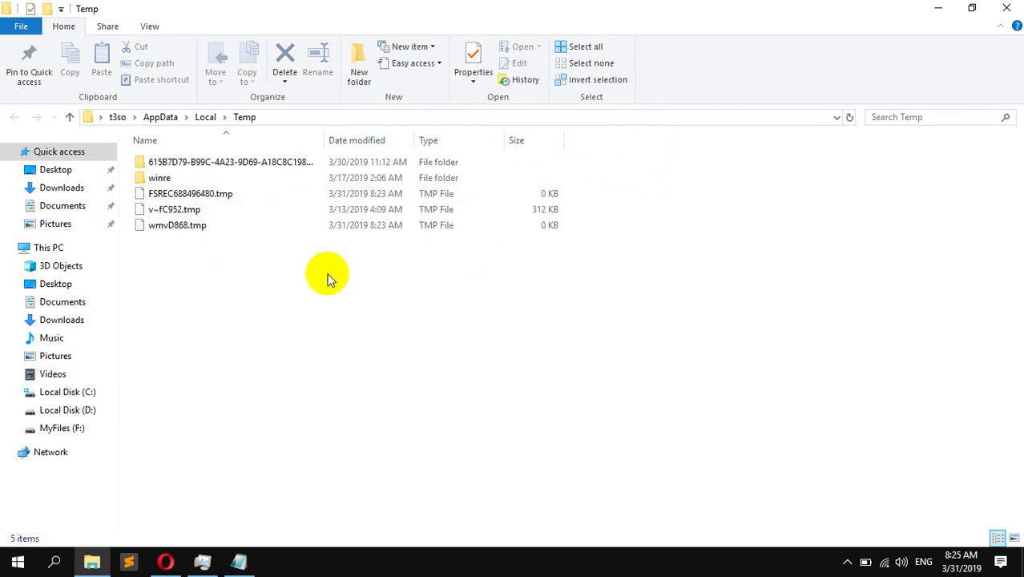
pyautogui.click(1010, 8)
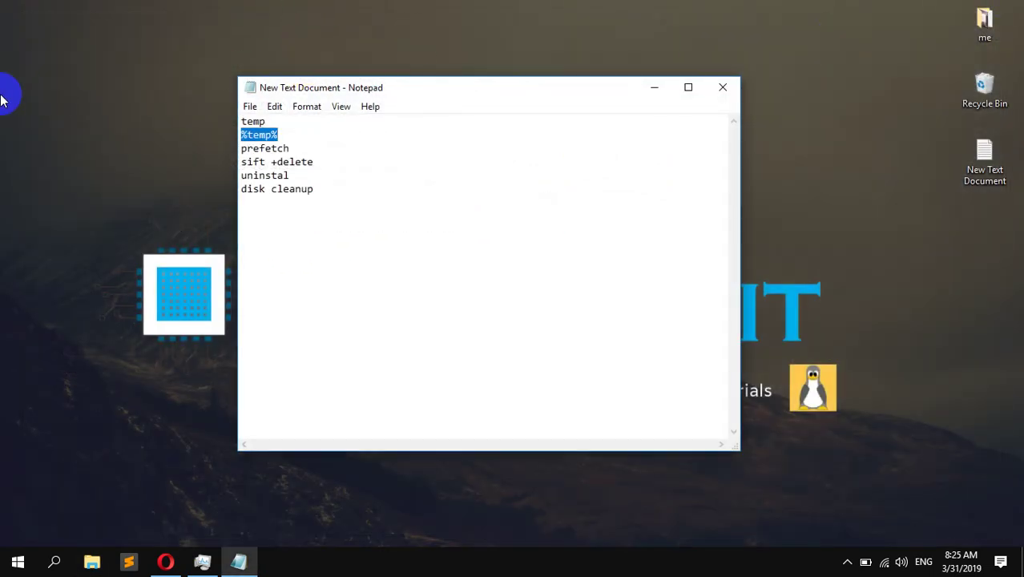
# Copy the word prefetch from the New Text Document notes.
pyautogui.rightClick(76, 80)
pyautogui.click(110, 122)
pyautogui.moveTo(313, 161); pyautogui.dragTo(224, 149)
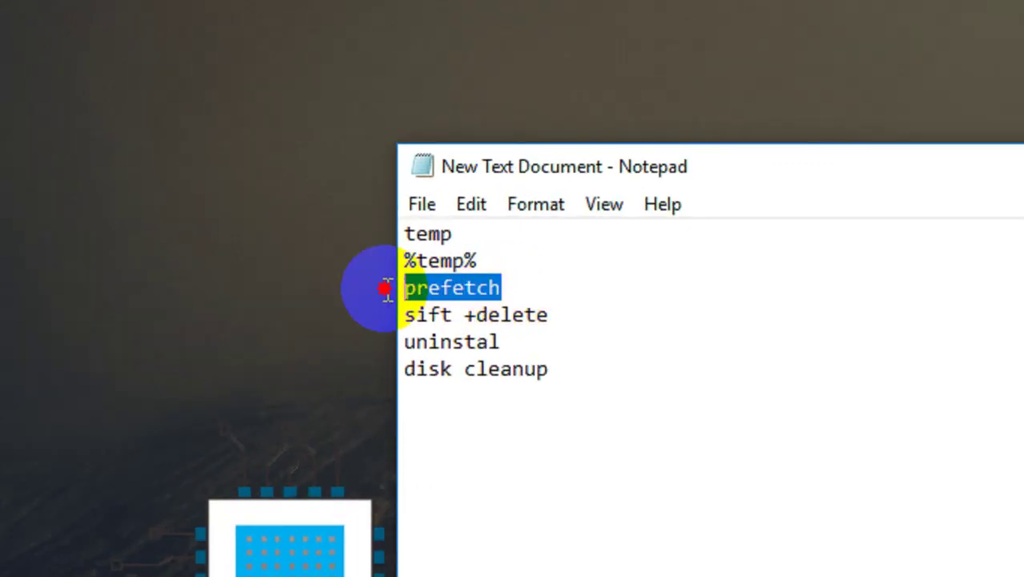
pyautogui.rightClick(249, 149)
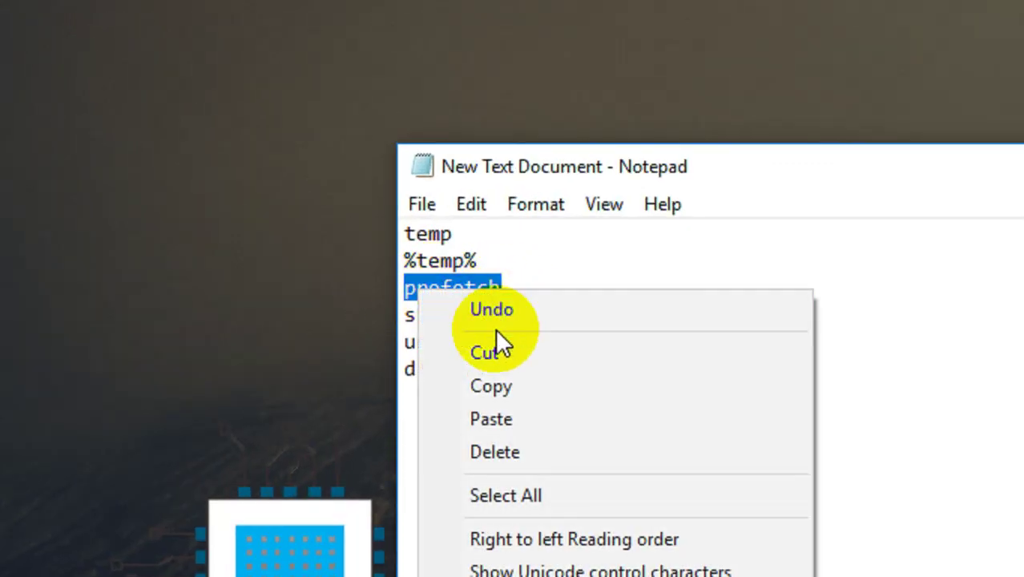
pyautogui.click(491, 386)
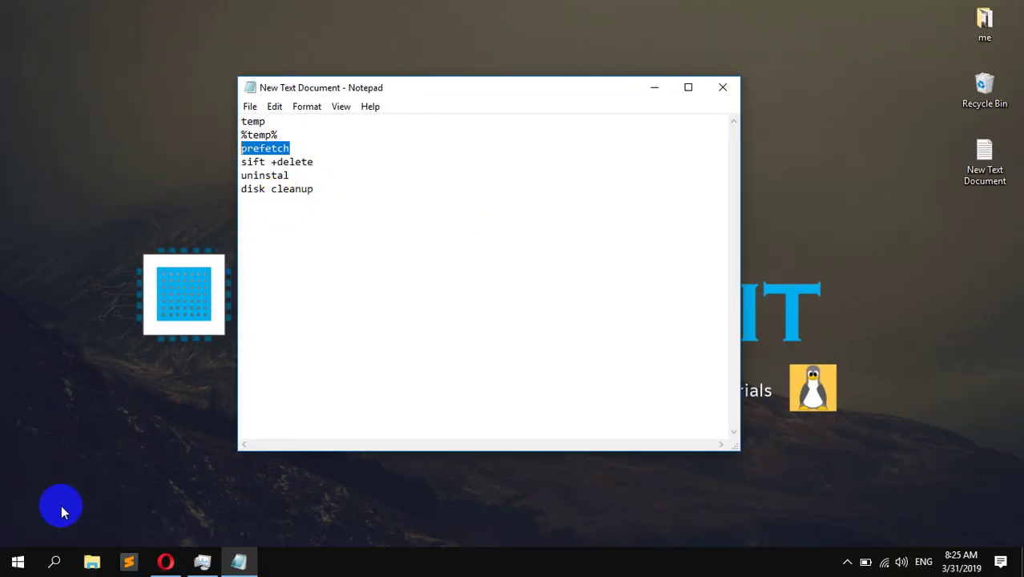
# Search Windows for run, replace the previous Run entry with the copied prefetch and open that folder.
pyautogui.click(51, 558)
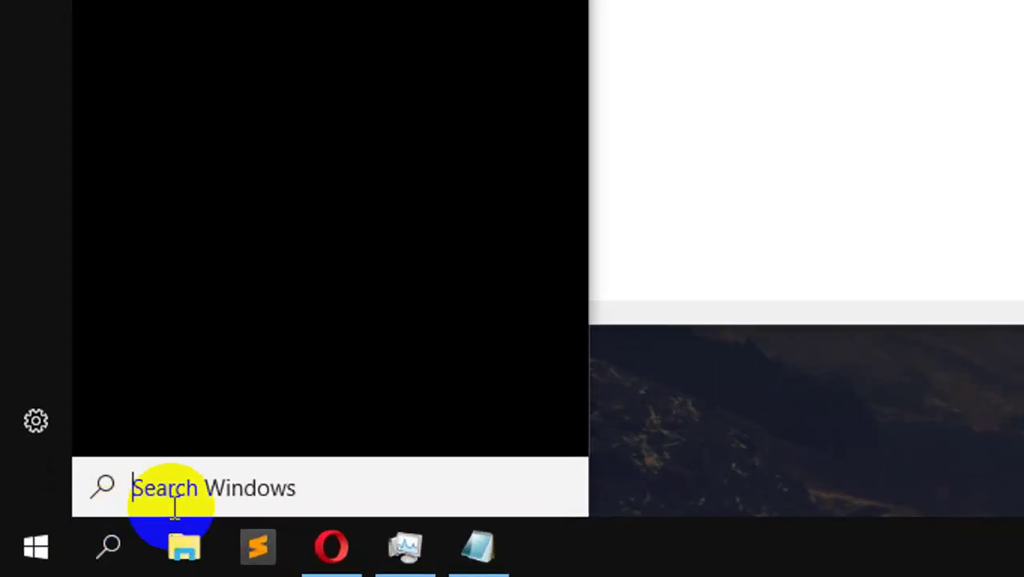
pyautogui.write('run')
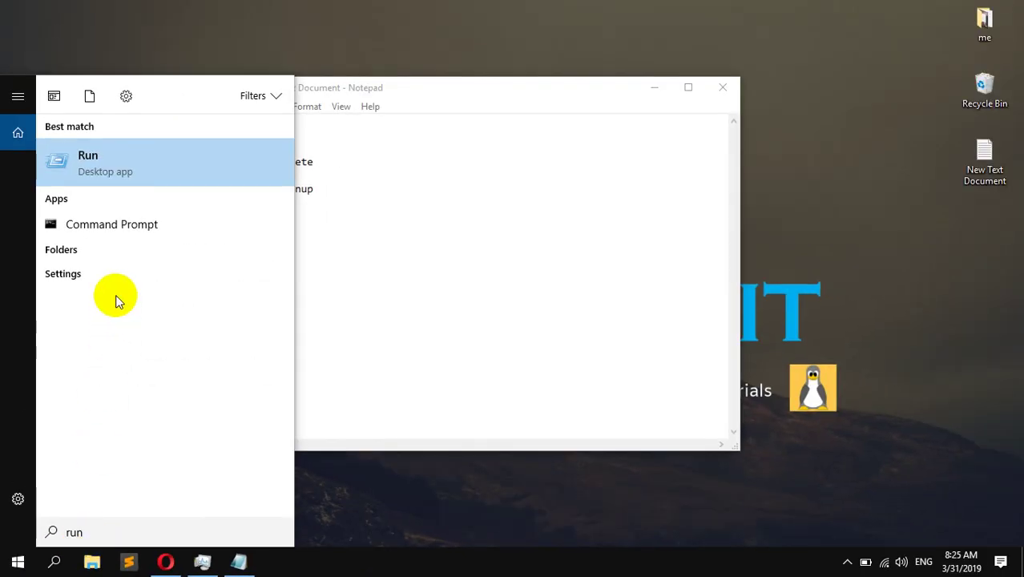
pyautogui.click(128, 159)
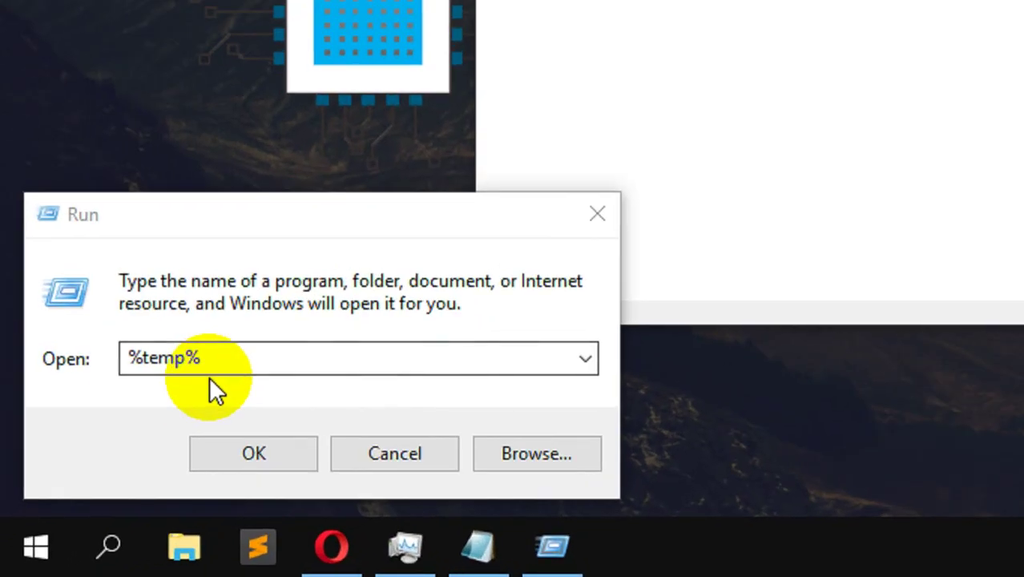
pyautogui.rightClick(202, 361)
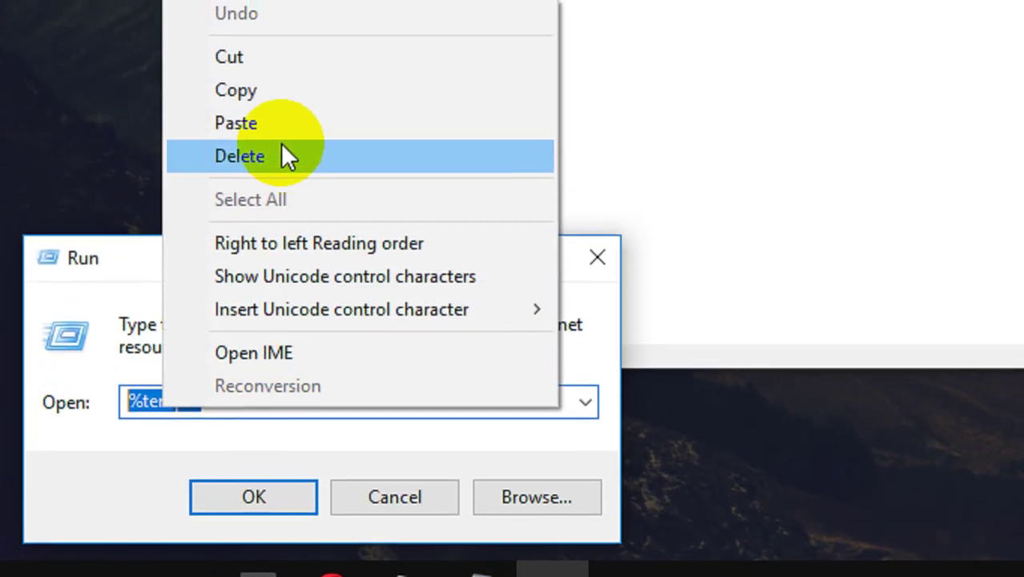
pyautogui.click(241, 79)
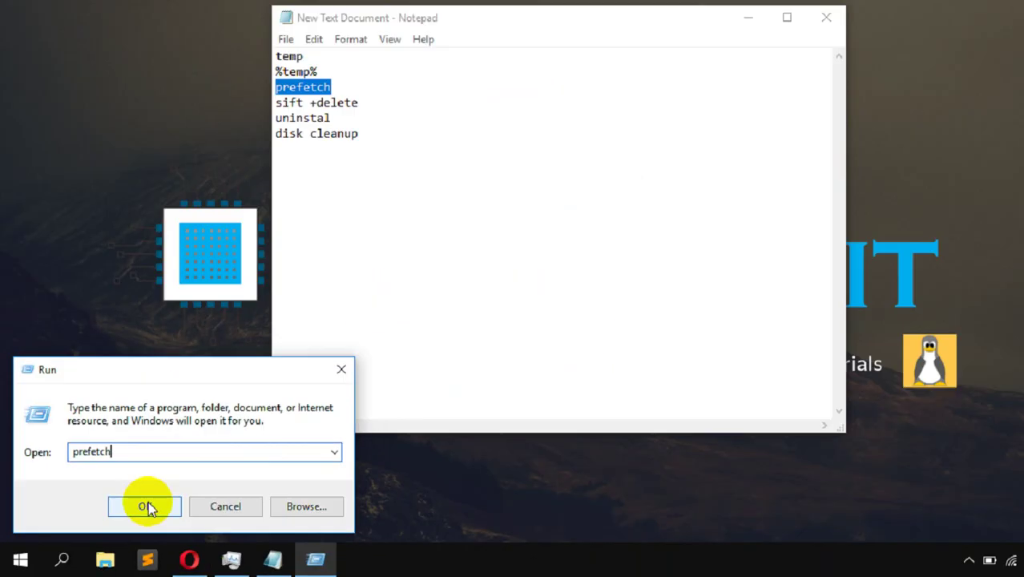
pyautogui.click(148, 506)
pyautogui.click(536, 301)
# Delete all items in C:\Windows\Prefetch, skipping the file in use, and close the folder window.
pyautogui.scroll(-8, 222, 321)
pyautogui.scroll(-8, 222, 320)
pyautogui.scroll(16, 225, 312)
pyautogui.click(215, 242)
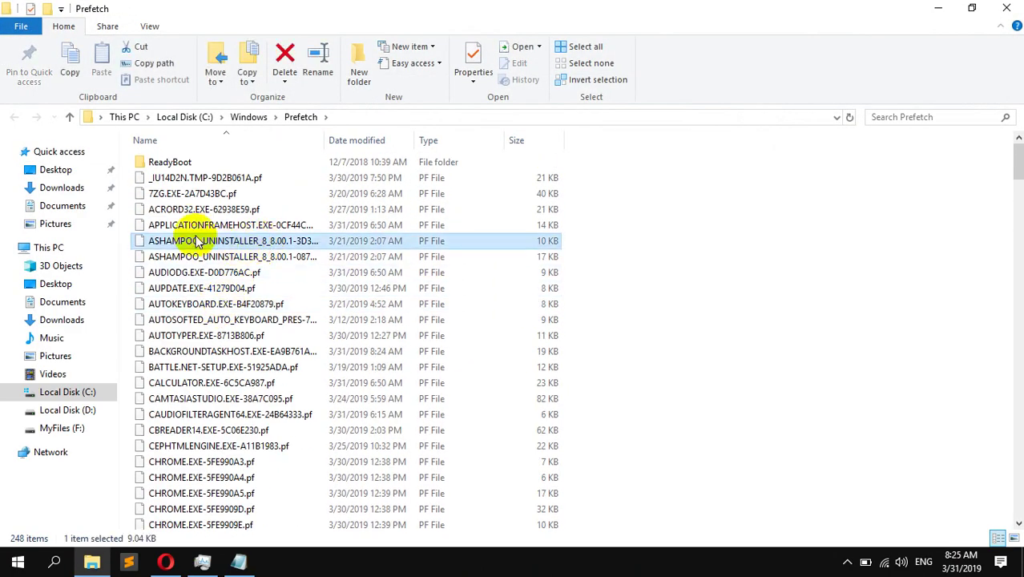
pyautogui.click(579, 47)
pyautogui.rightClick(339, 181)
pyautogui.click(370, 422)
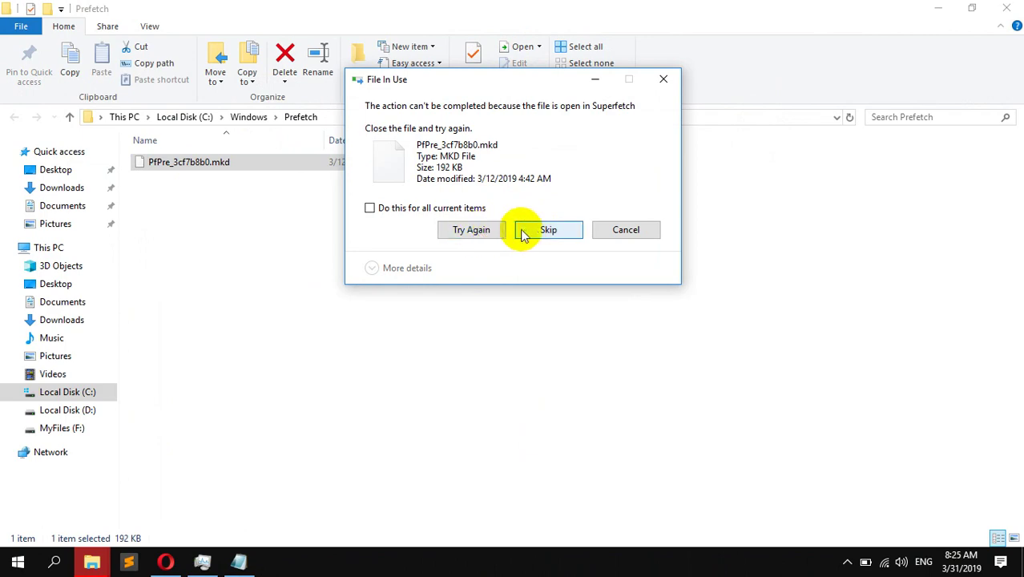
pyautogui.click(549, 230)
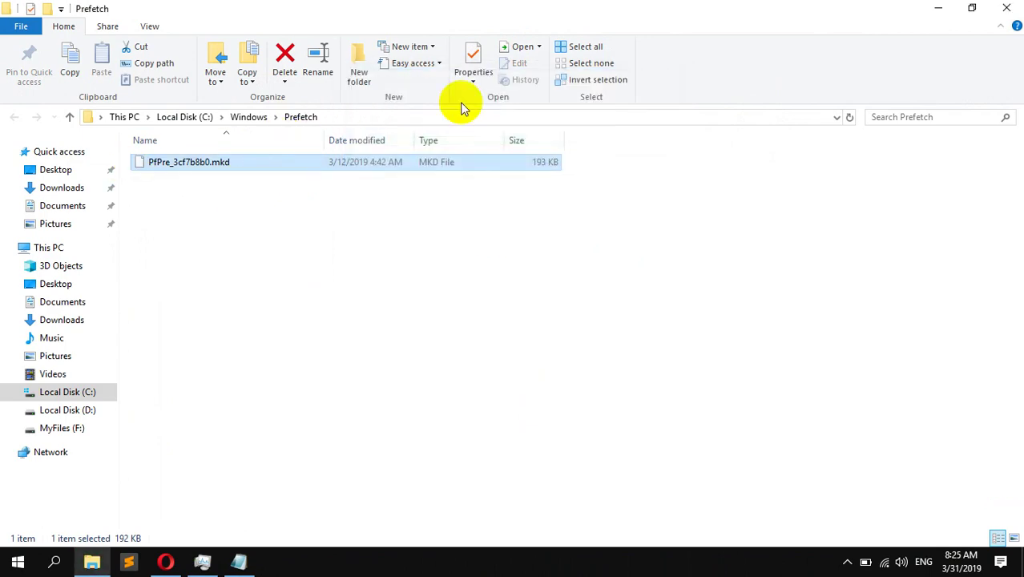
pyautogui.click(1008, 8)
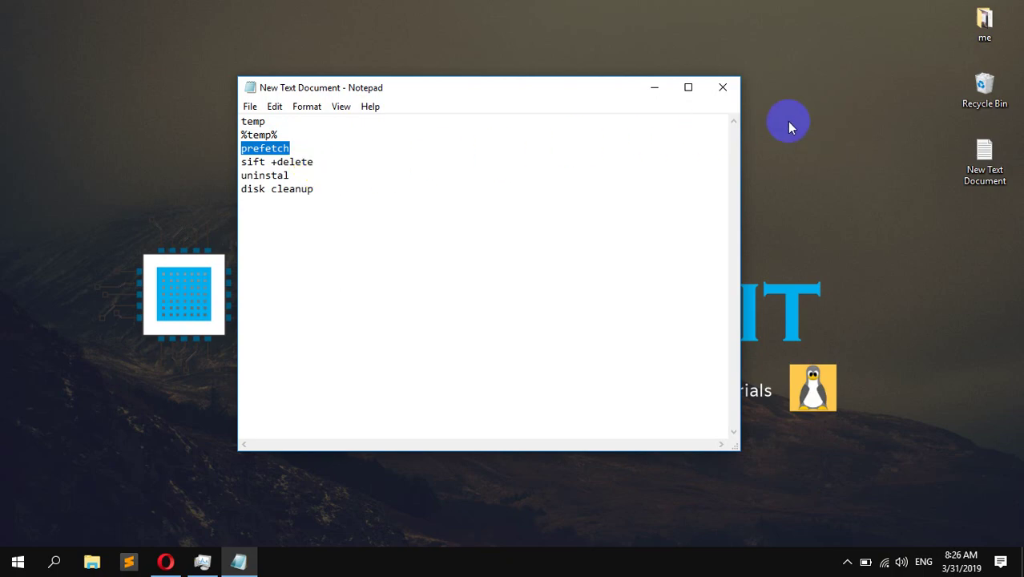
# Minimize the notes and briefly view the deleted files in the Recycle Bin.
pyautogui.click(655, 88)
pyautogui.doubleClick(992, 94)
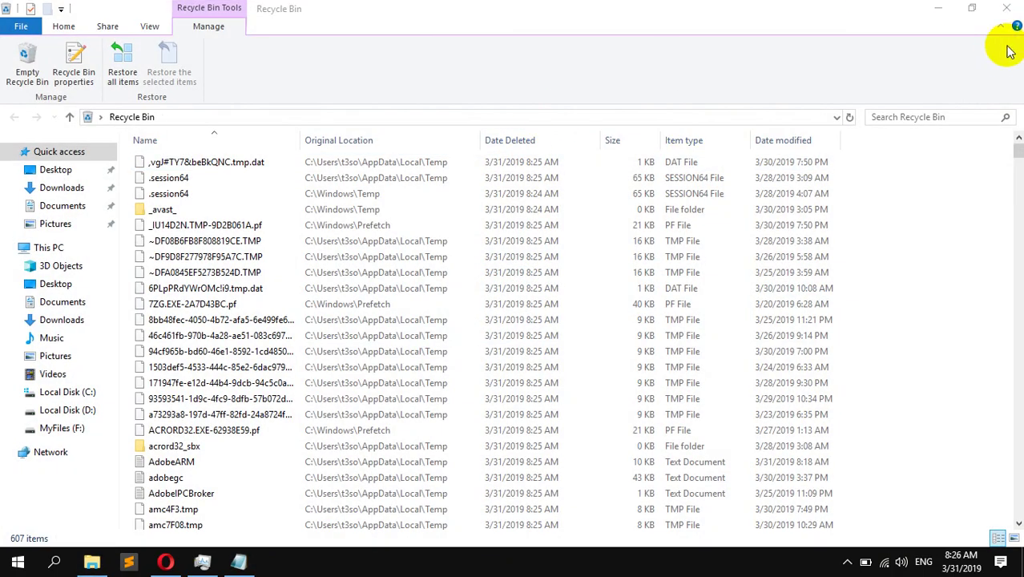
pyautogui.click(1017, 8)
pyautogui.rightClick(986, 82)
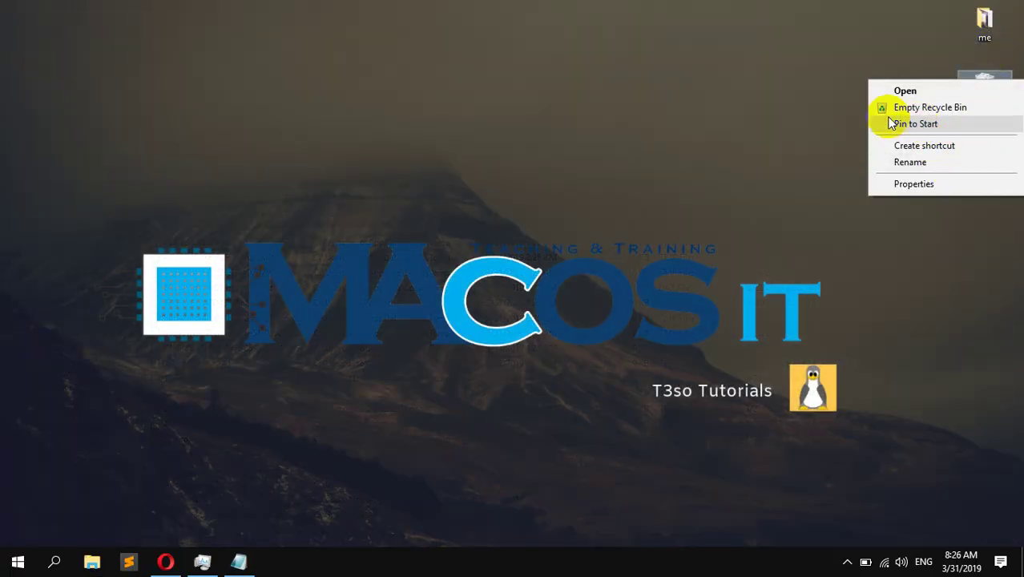
pyautogui.click(791, 104)
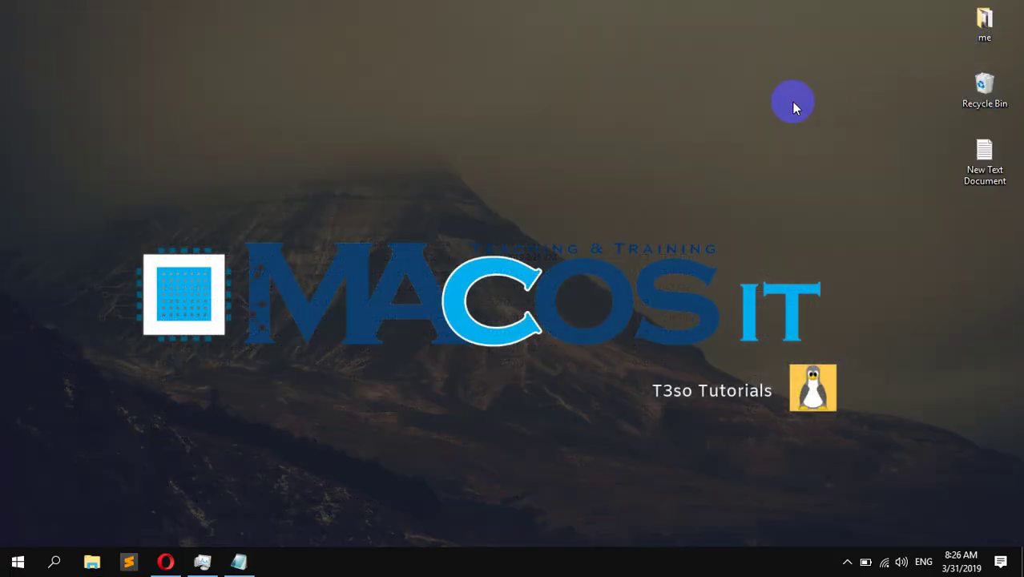
# Open the Recycle Bin, select all of its items and look through the list.
pyautogui.doubleClick(986, 95)
pyautogui.click(353, 193)
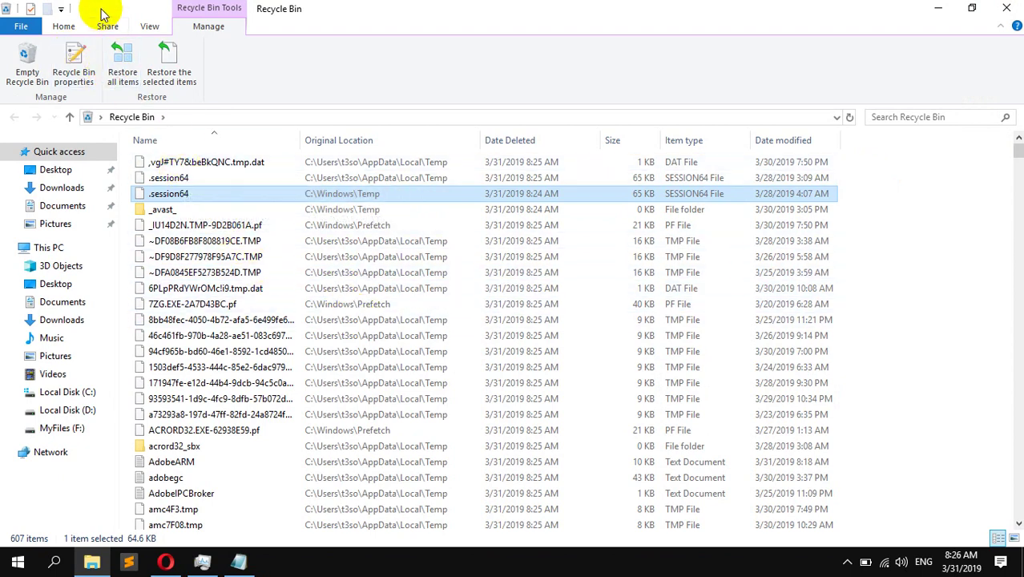
pyautogui.click(145, 28)
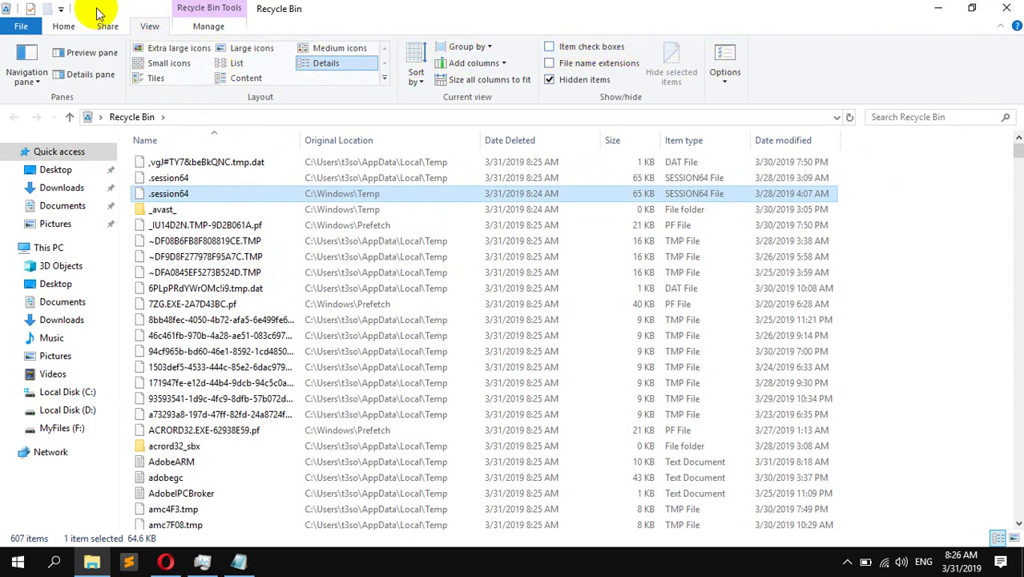
pyautogui.click(64, 25)
pyautogui.click(588, 42)
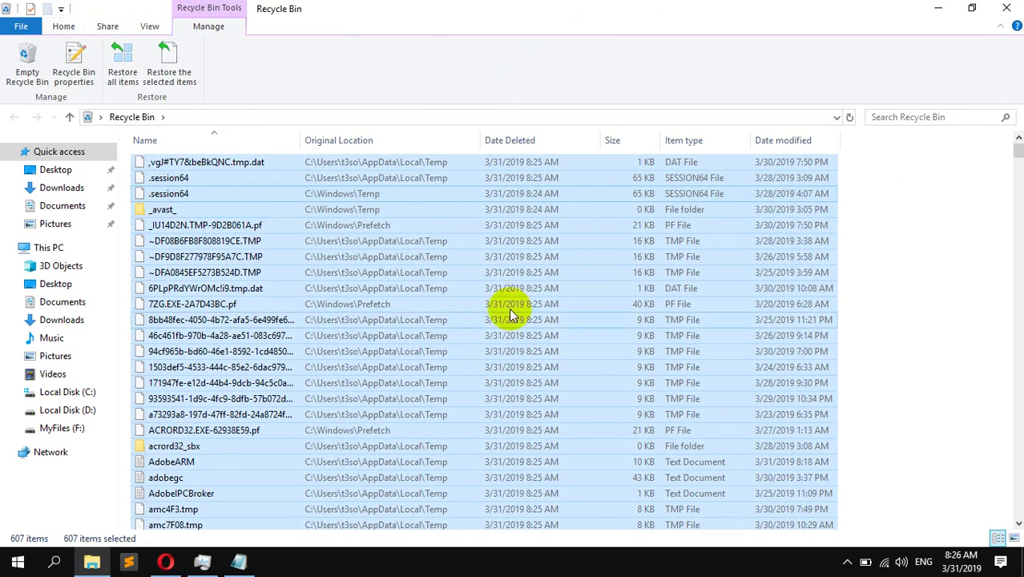
pyautogui.scroll(-10, 549, 360)
pyautogui.scroll(8, 549, 361)
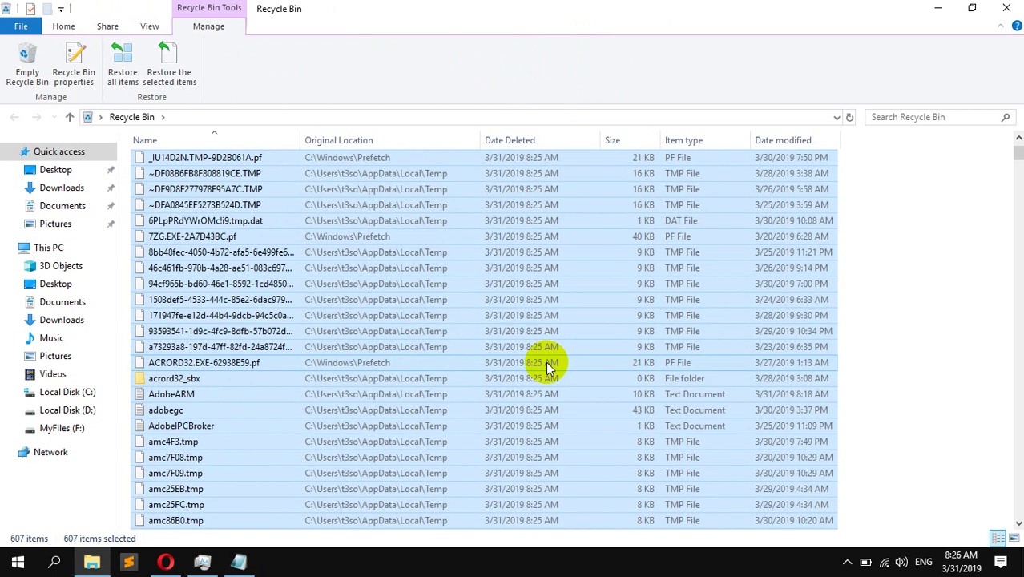
pyautogui.scroll(2, 549, 365)
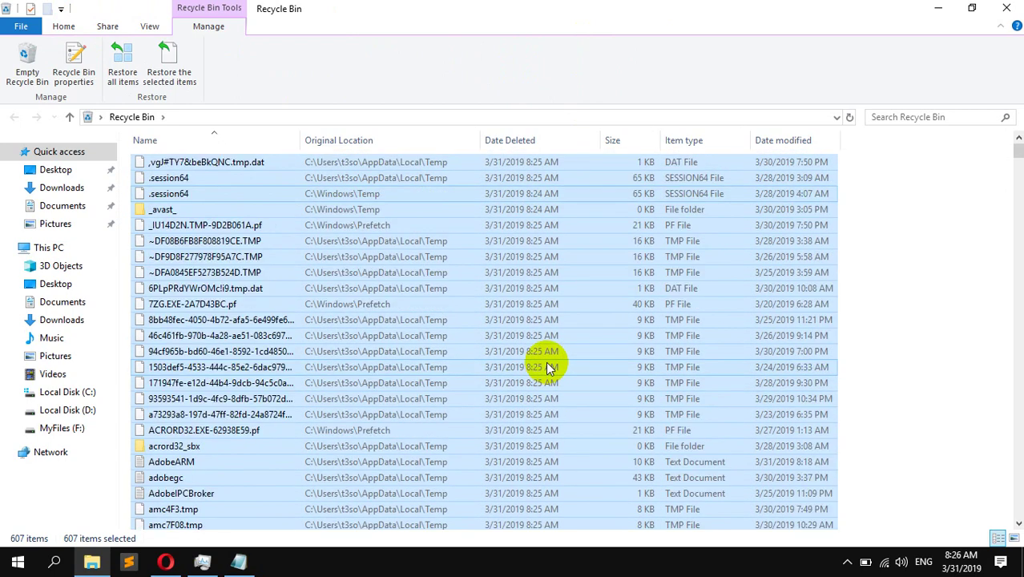
pyautogui.rightClick(250, 184)
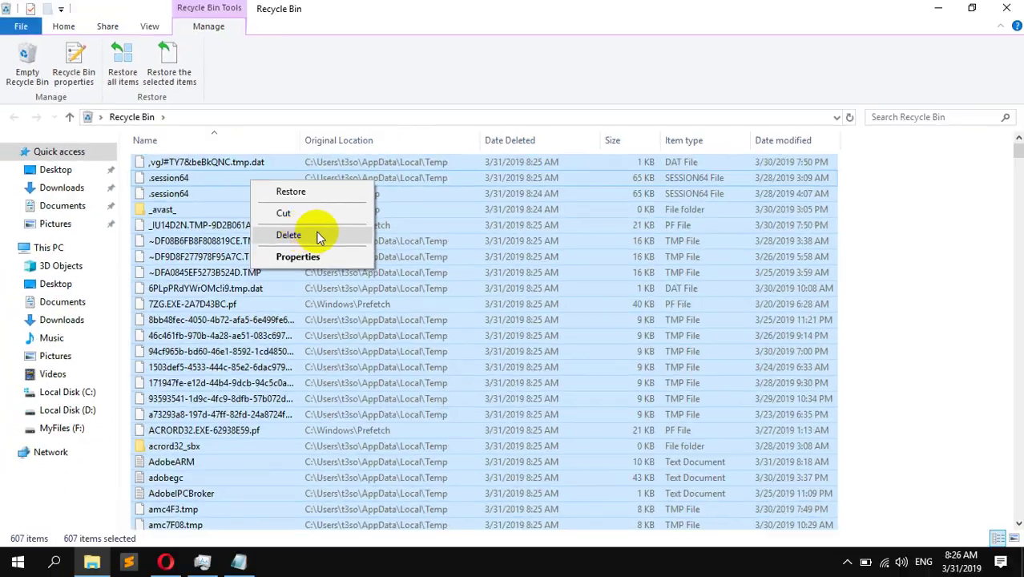
pyautogui.click(458, 247)
pyautogui.click(457, 244)
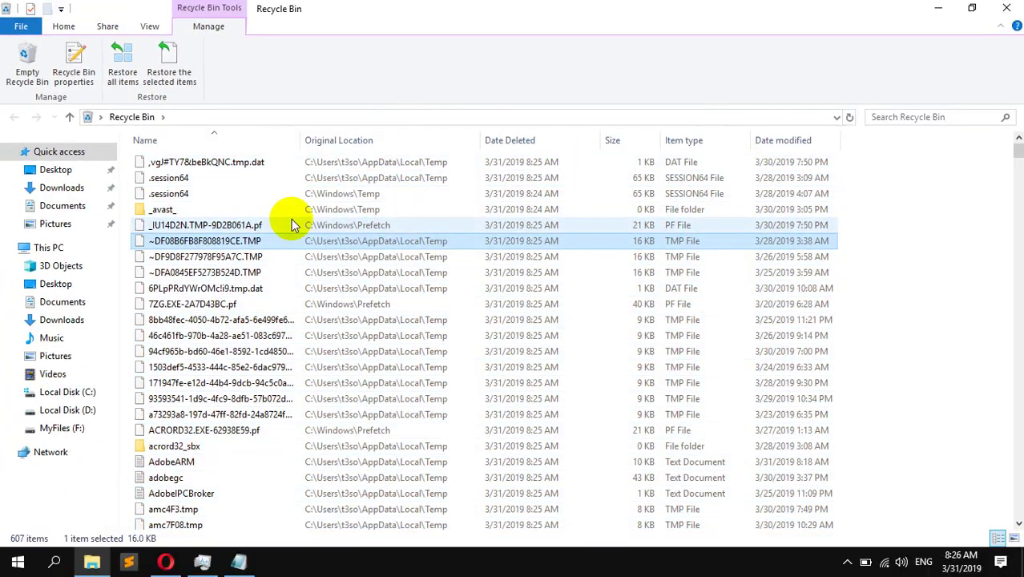
# Select everything in the Recycle Bin, delete it permanently and close the window.
pyautogui.click(63, 27)
pyautogui.click(589, 48)
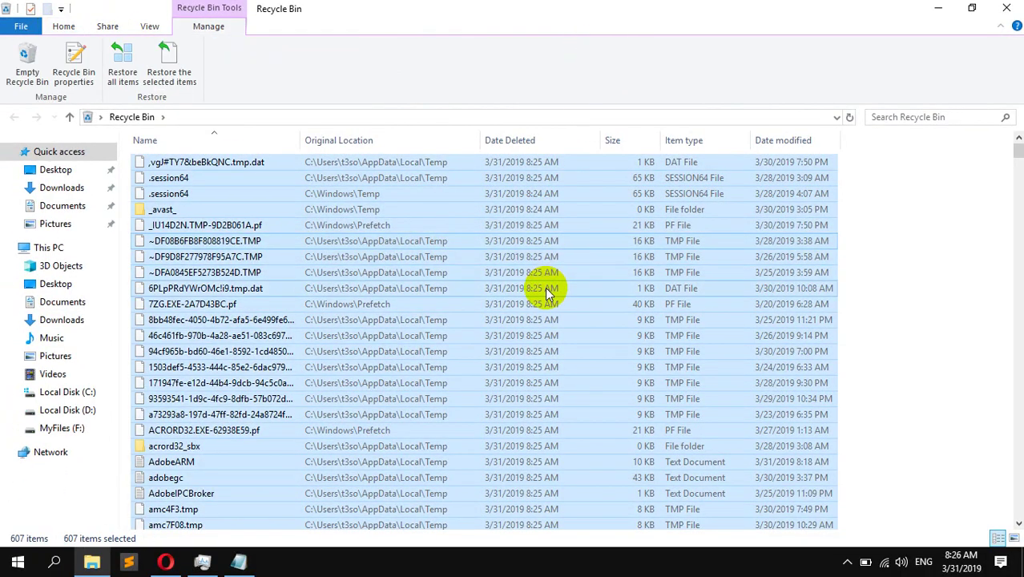
pyautogui.press('Delete')
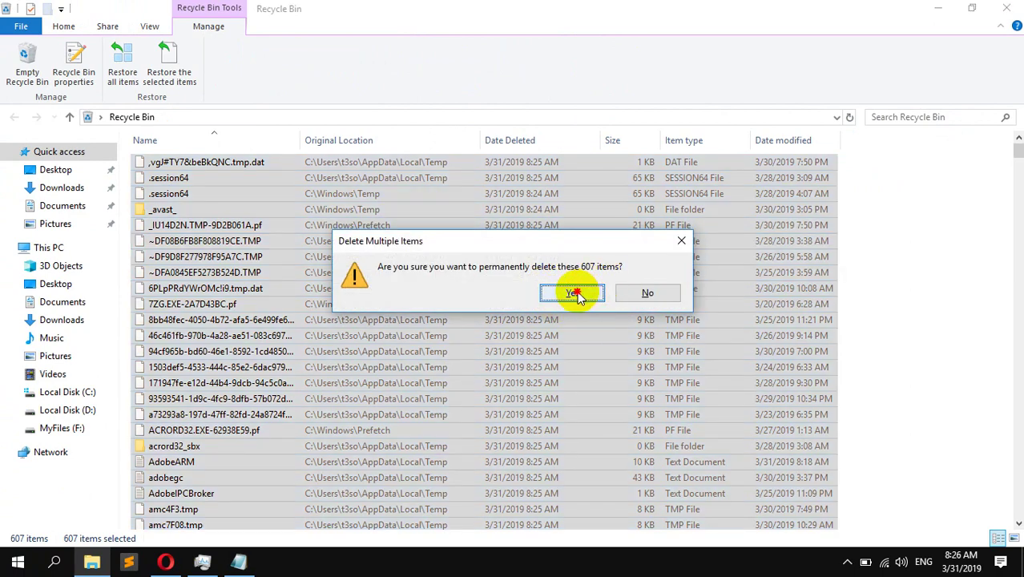
pyautogui.click(573, 293)
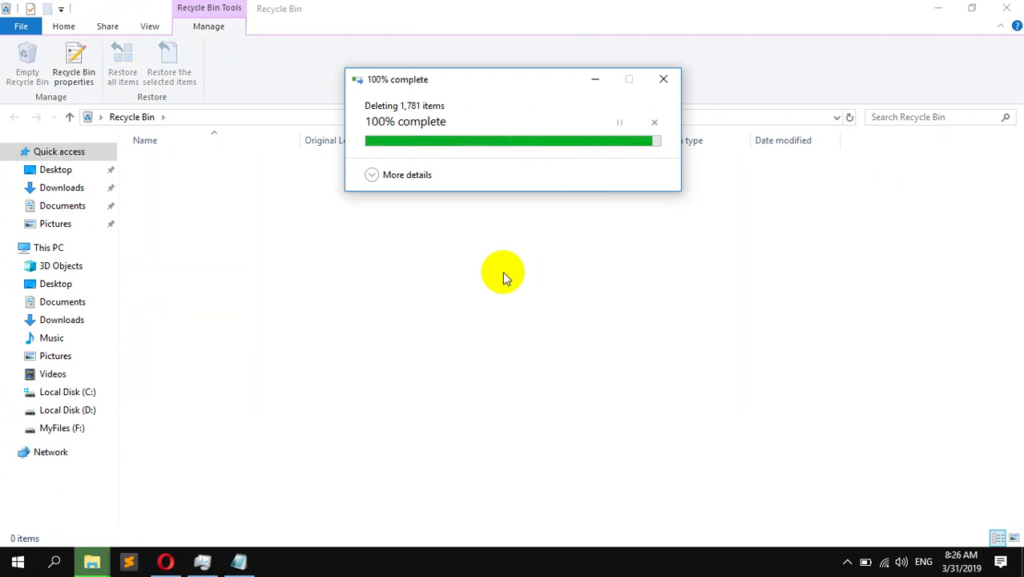
pyautogui.click(1008, 8)
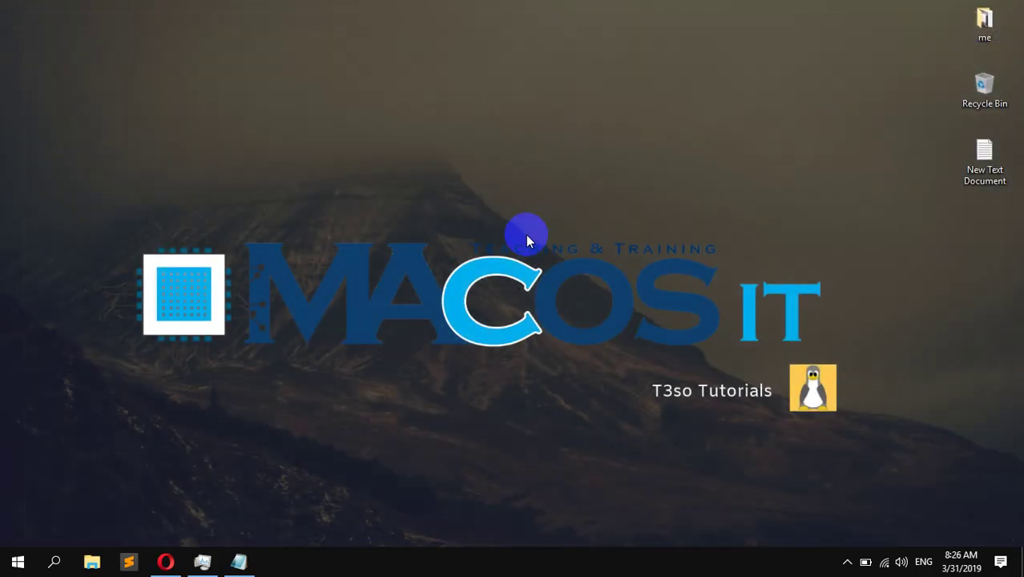
# Bring back the New Text Document notes, open Control Panel through Windows search and switch its view to Category.
pyautogui.click(240, 563)
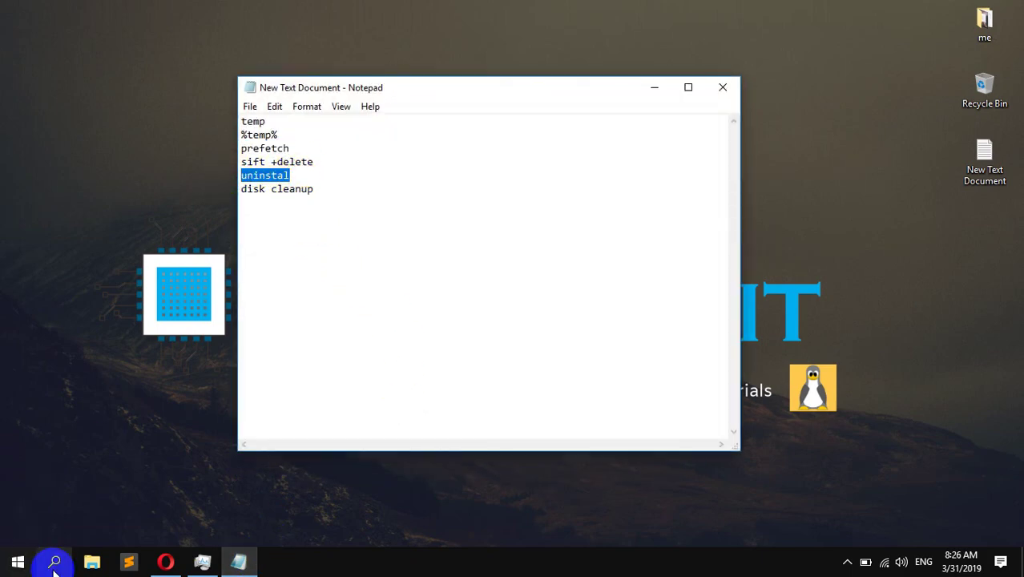
pyautogui.click(54, 563)
pyautogui.write('cont')
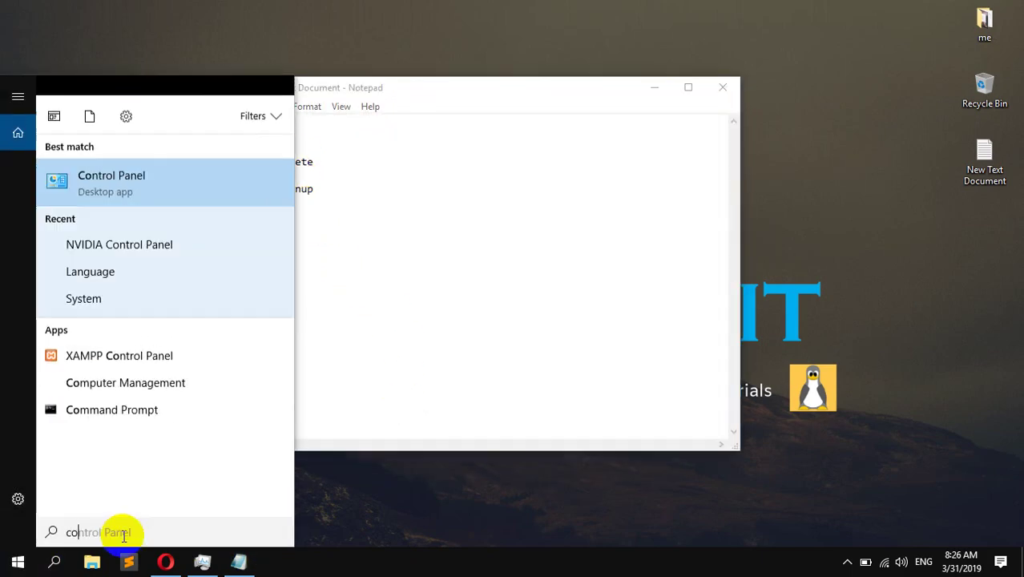
pyautogui.press('Return')
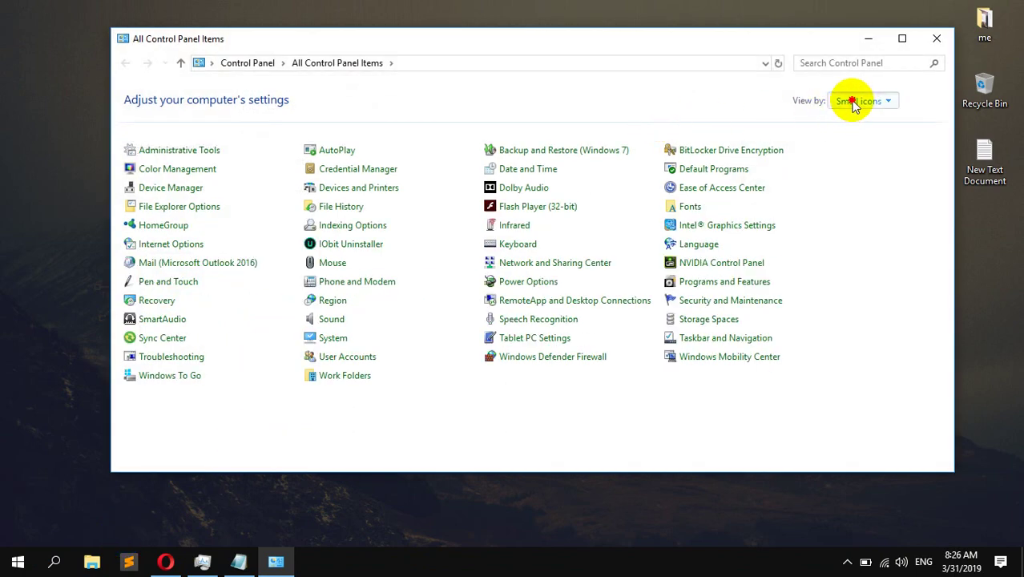
pyautogui.click(858, 101)
pyautogui.click(875, 123)
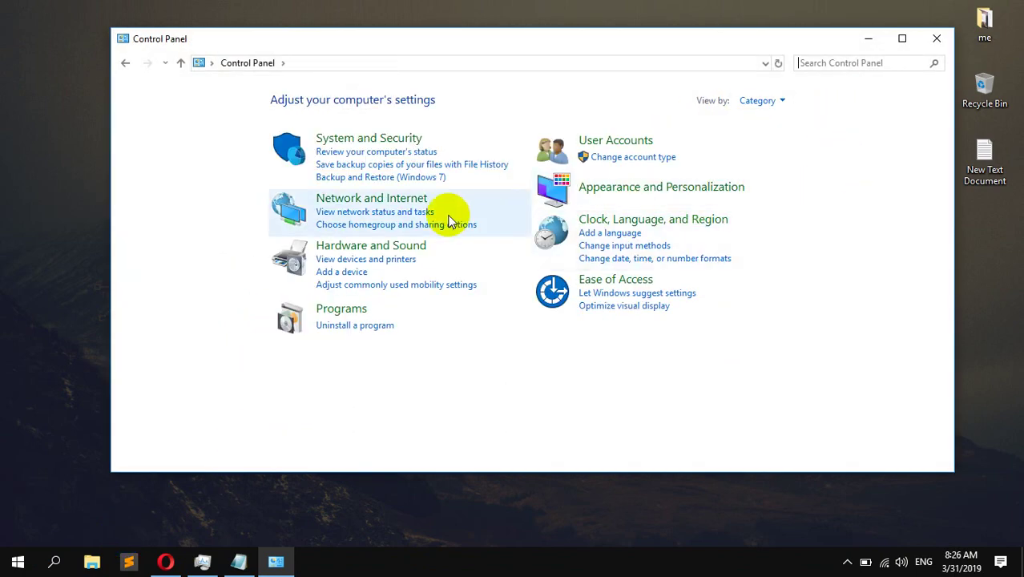
# Open the list of installed programs in a maximized window, browse it, select Opera Stable 58.0.3135.127 and close the window.
pyautogui.click(350, 326)
pyautogui.click(902, 39)
pyautogui.scroll(-5, 251, 319)
pyautogui.scroll(-8, 251, 319)
pyautogui.scroll(10, 244, 327)
pyautogui.scroll(-12, 267, 386)
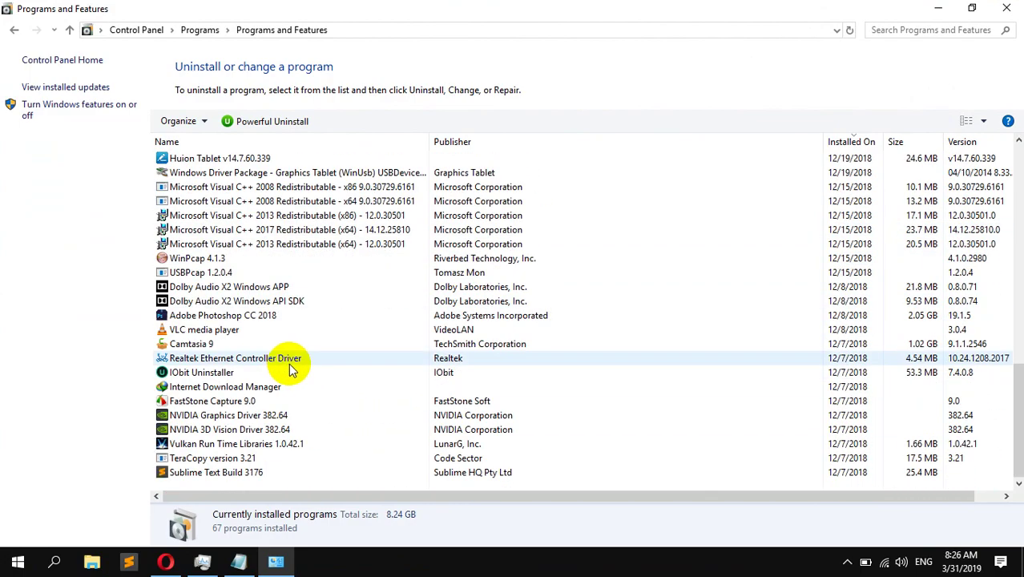
pyautogui.scroll(15, 277, 362)
pyautogui.click(196, 187)
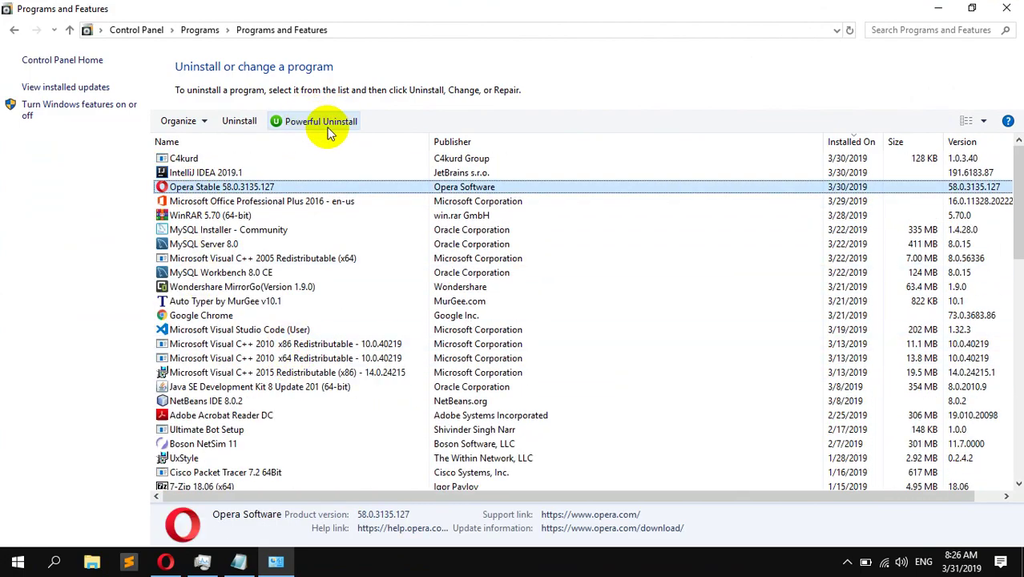
pyautogui.click(998, 8)
# Highlight disk cleanup in the notes, search Windows for Disk Cleanup and start it for drive C:.
pyautogui.moveTo(315, 191); pyautogui.dragTo(233, 198)
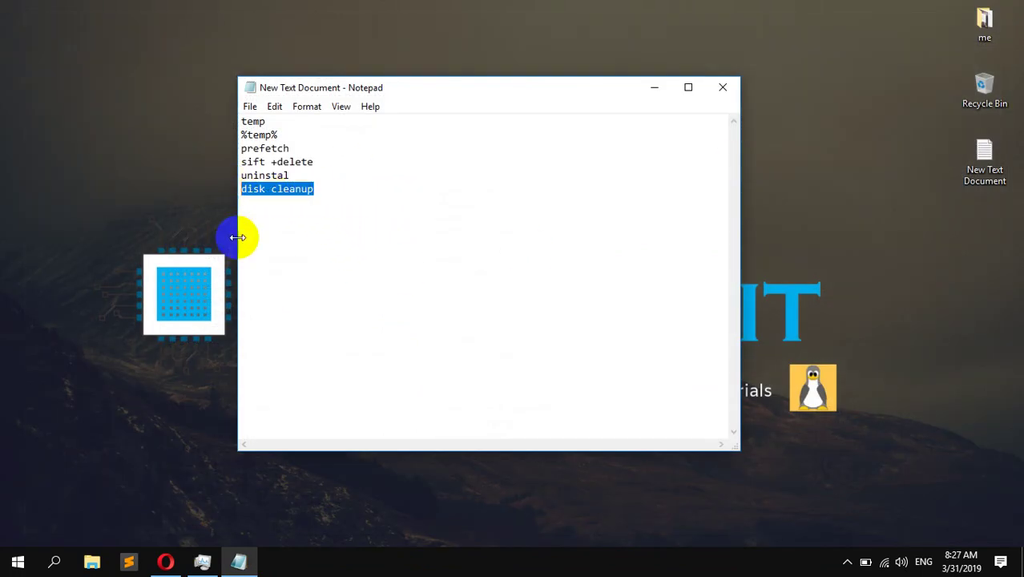
pyautogui.click(55, 564)
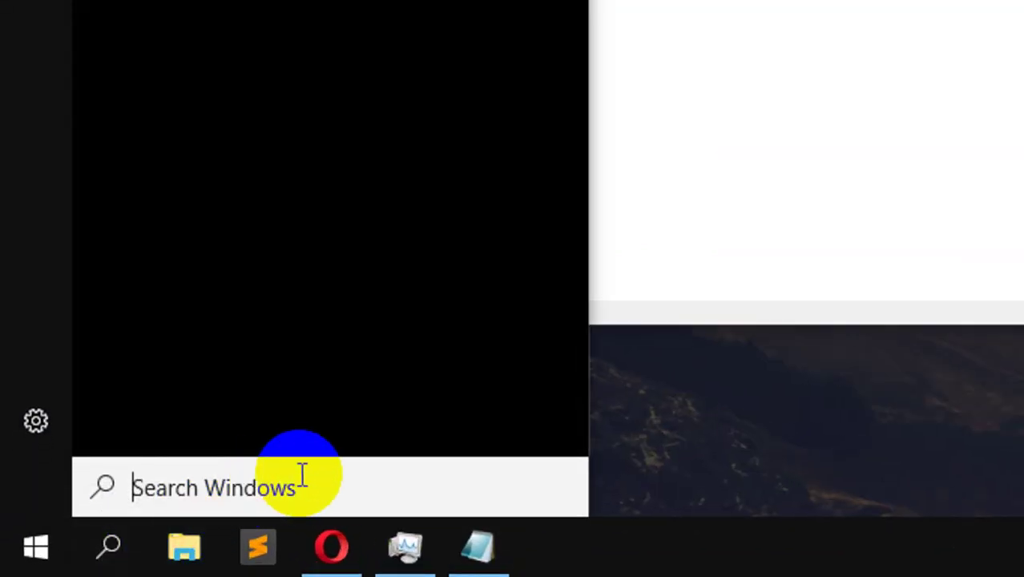
pyautogui.write('dis')
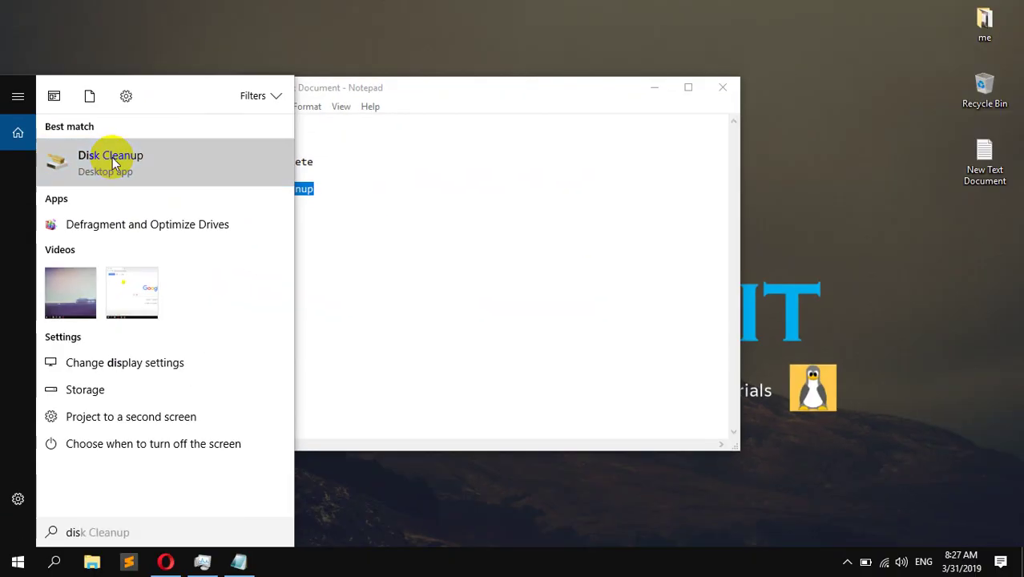
pyautogui.click(223, 277)
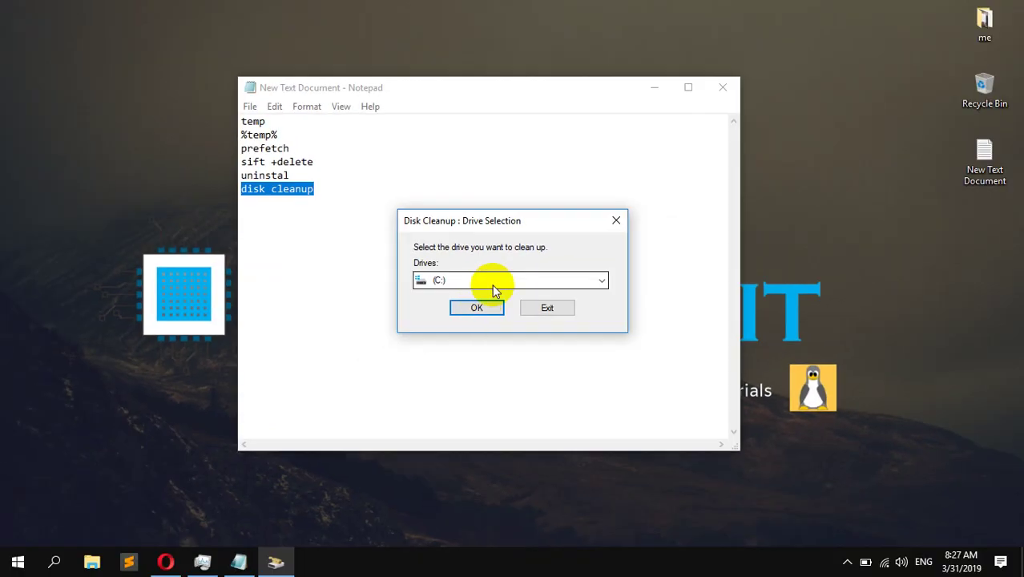
pyautogui.click(476, 308)
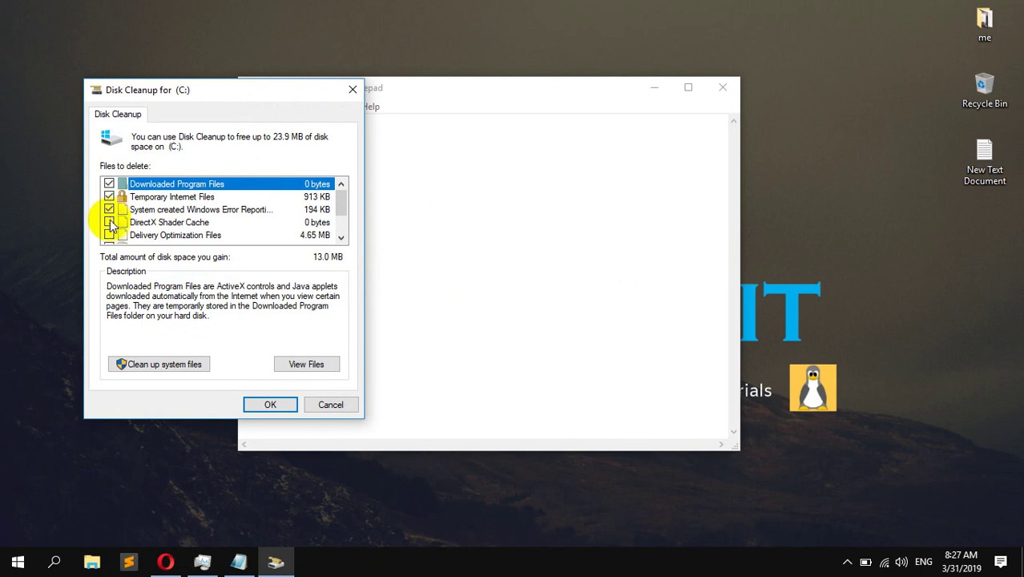
# Mark all file categories for deletion on drive C:, including Delivery Optimization Files, Recycle Bin, Temporary files and Thumbnails, and delete the files permanently.
pyautogui.click(341, 218)
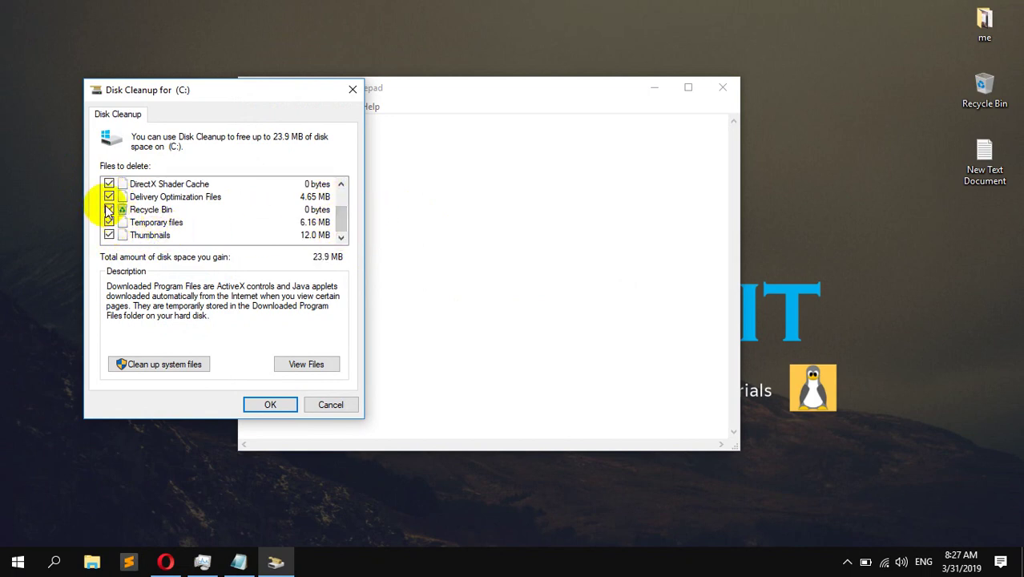
pyautogui.scroll(2, 165, 229)
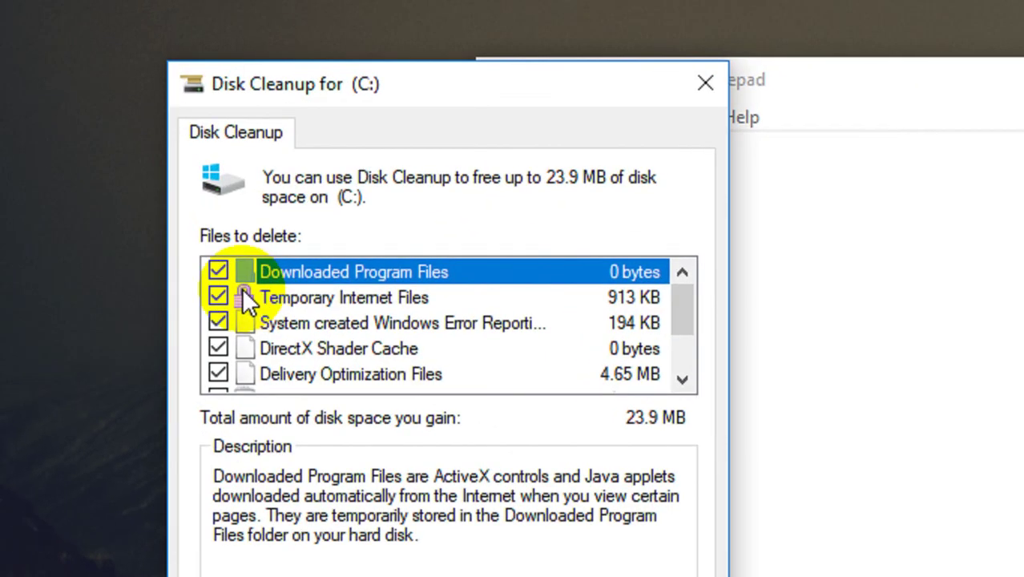
pyautogui.scroll(-1, 581, 313)
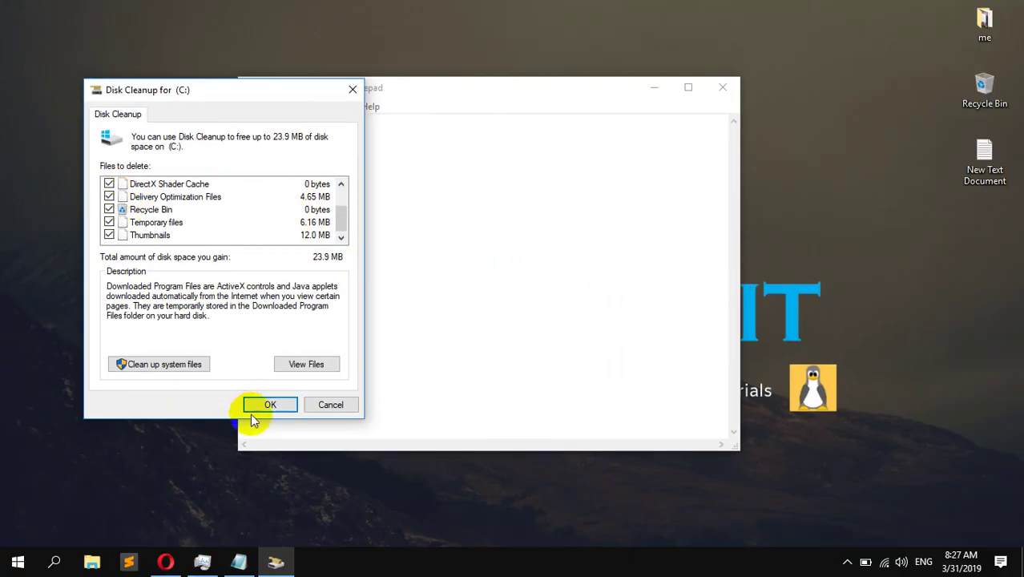
pyautogui.click(270, 405)
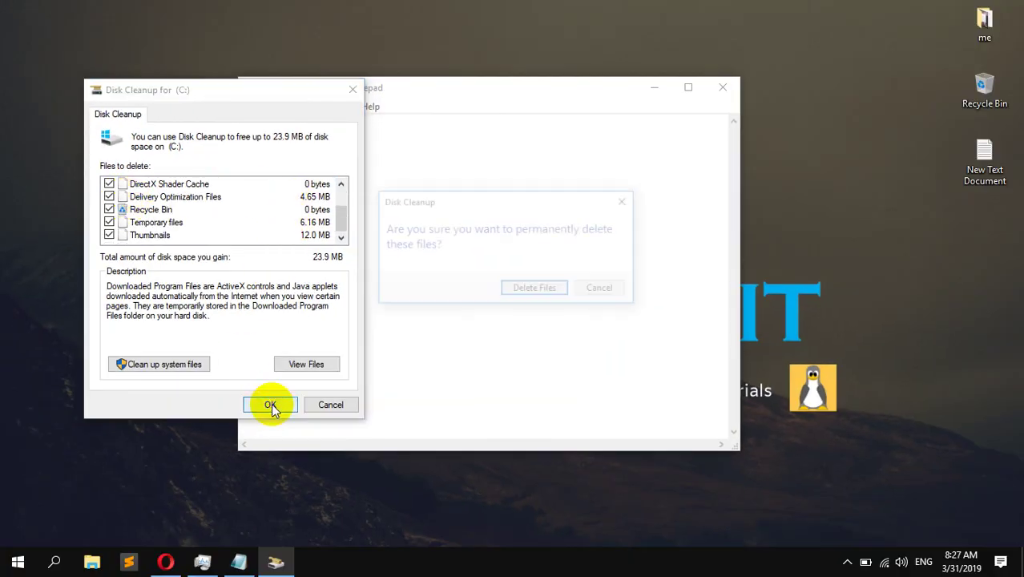
pyautogui.click(535, 290)
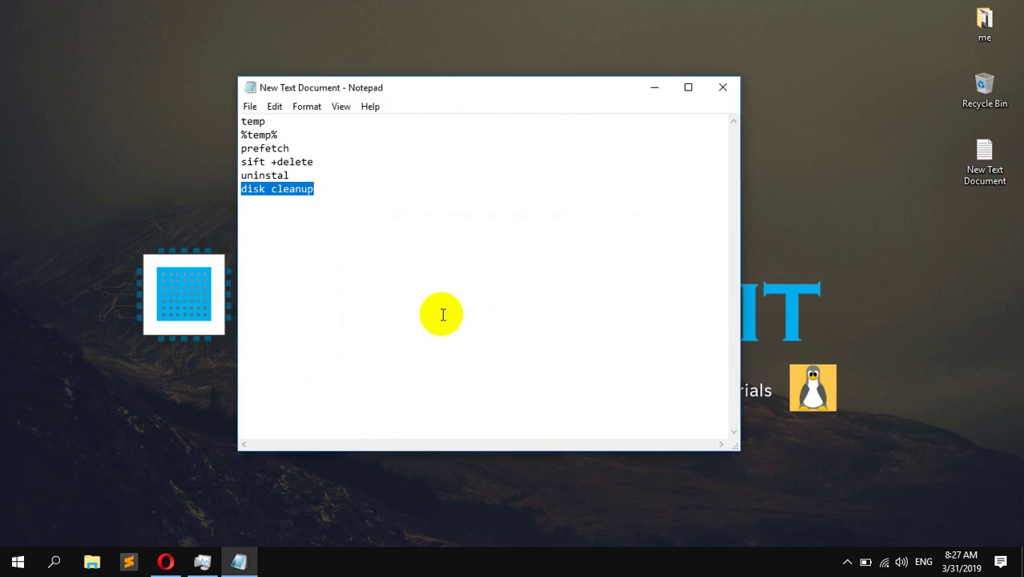
# Search Windows for disk, open Disk Cleanup for drive D: to view its deletable files, and close it without cleaning.
pyautogui.click(47, 559)
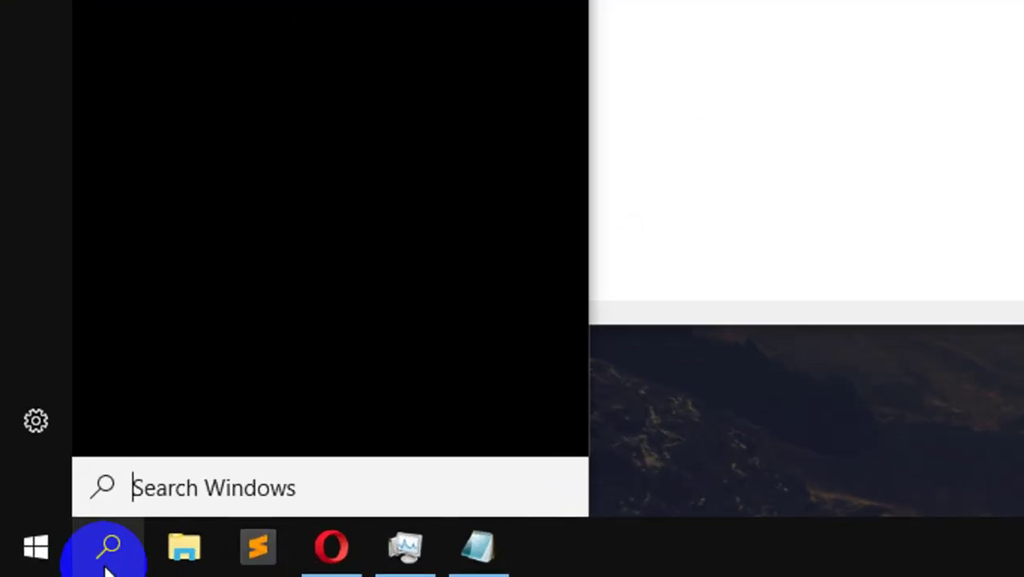
pyautogui.write('disk')
pyautogui.press('Return')
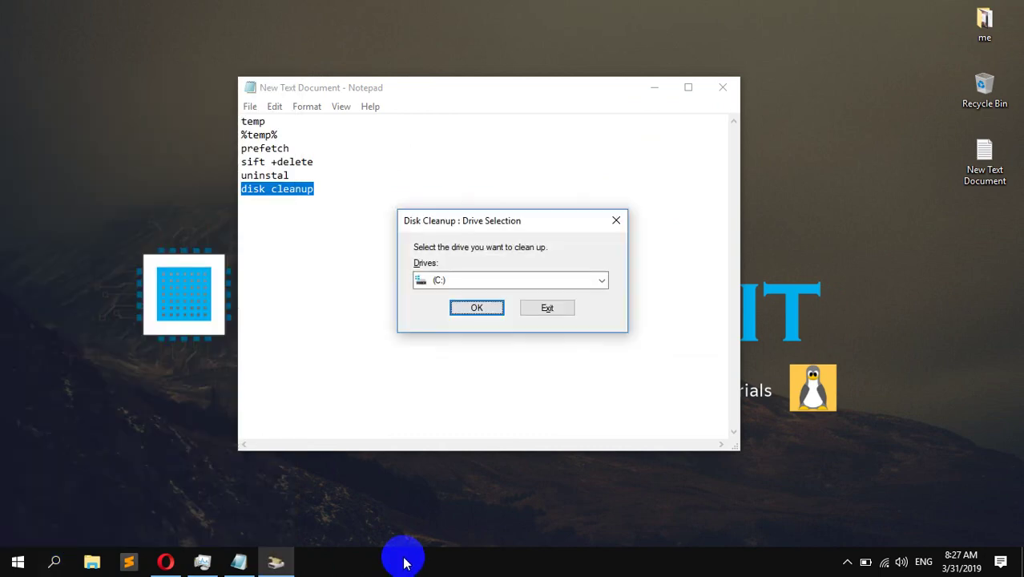
pyautogui.click(589, 280)
pyautogui.click(498, 305)
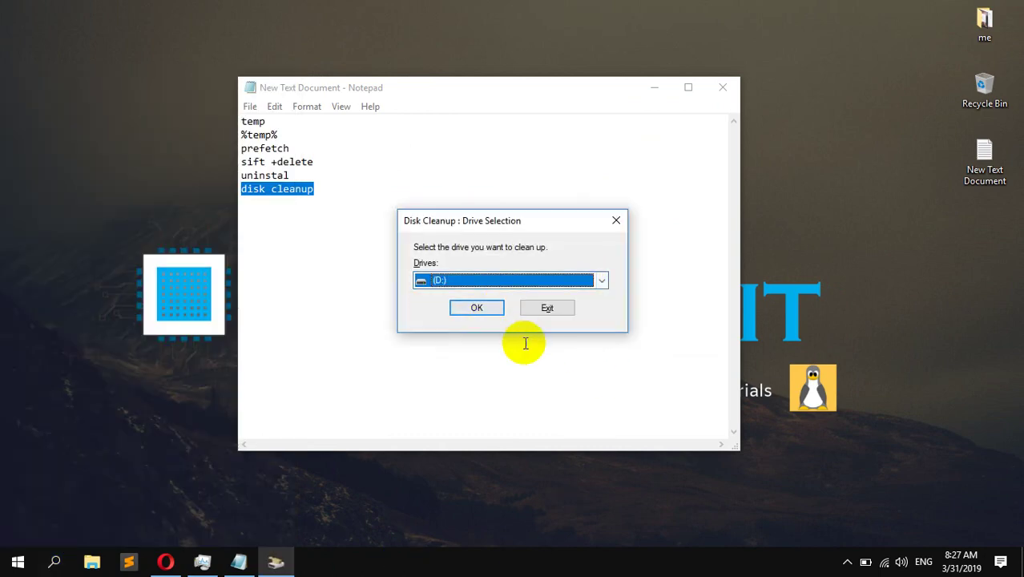
pyautogui.click(472, 310)
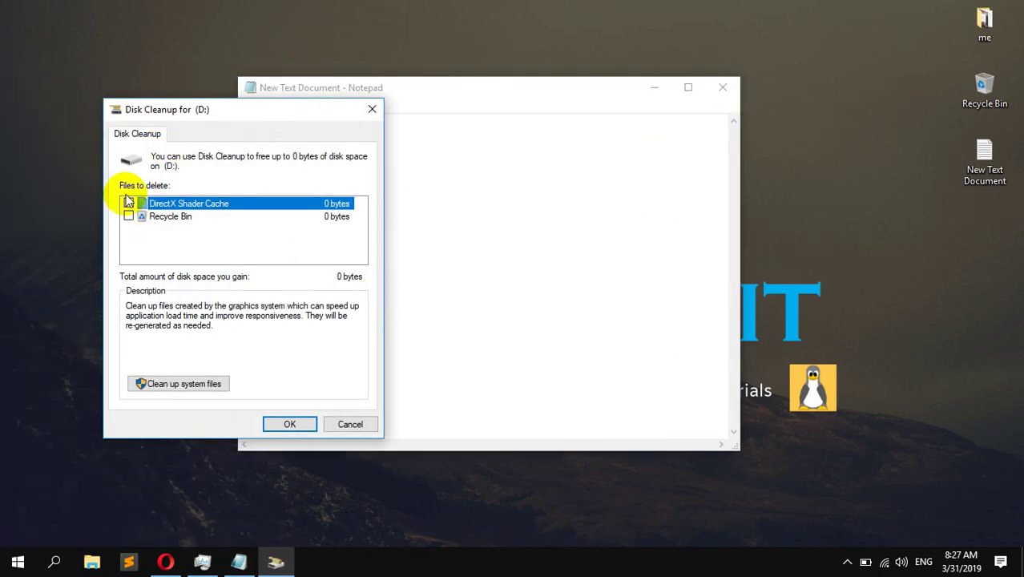
pyautogui.click(374, 107)
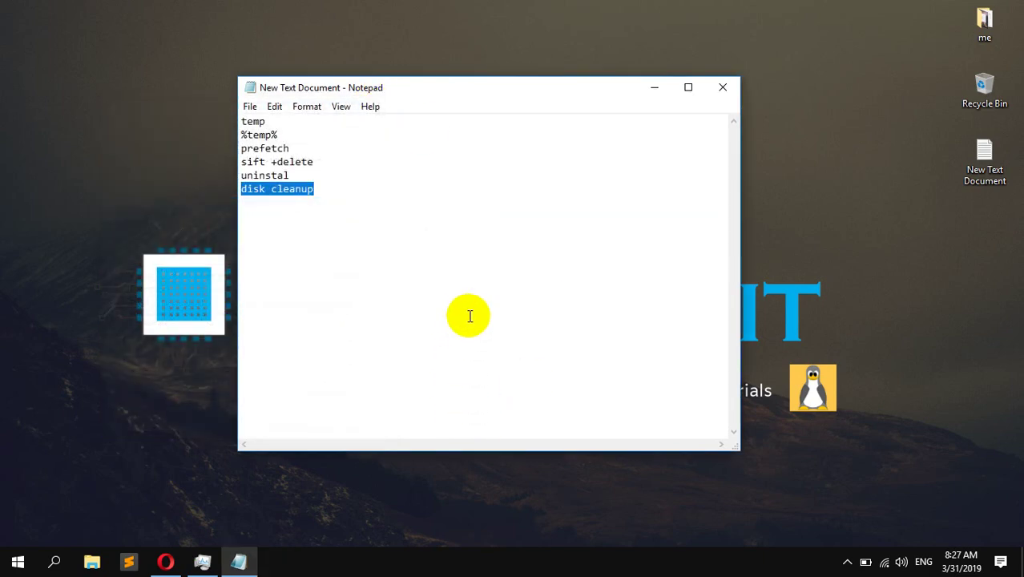
# Open File Explorer at This PC, show the properties of Local Disk (C:) and move the properties window higher.
pyautogui.click(90, 559)
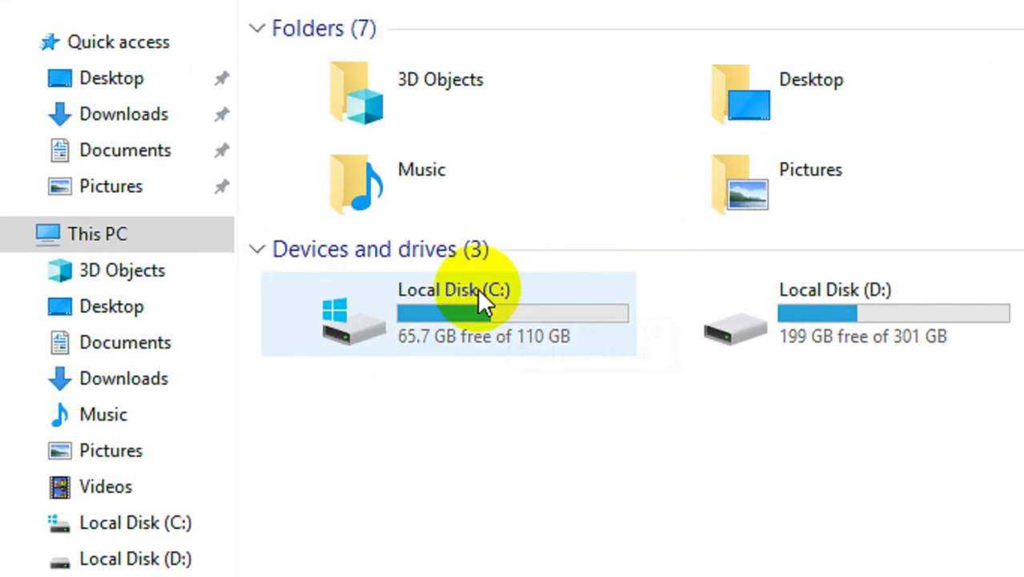
pyautogui.rightClick(242, 280)
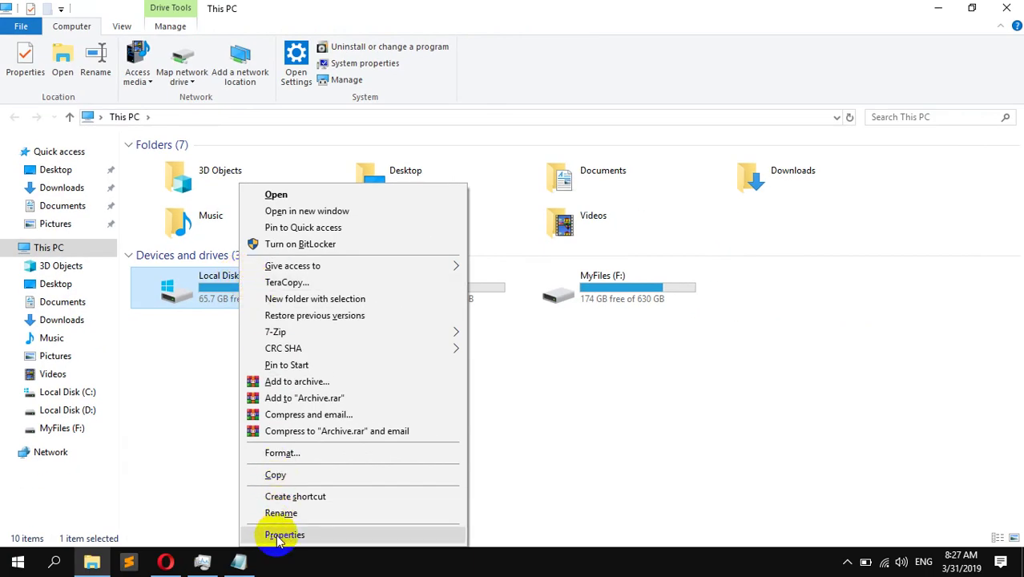
pyautogui.click(278, 535)
pyautogui.moveTo(423, 179); pyautogui.dragTo(619, 25)
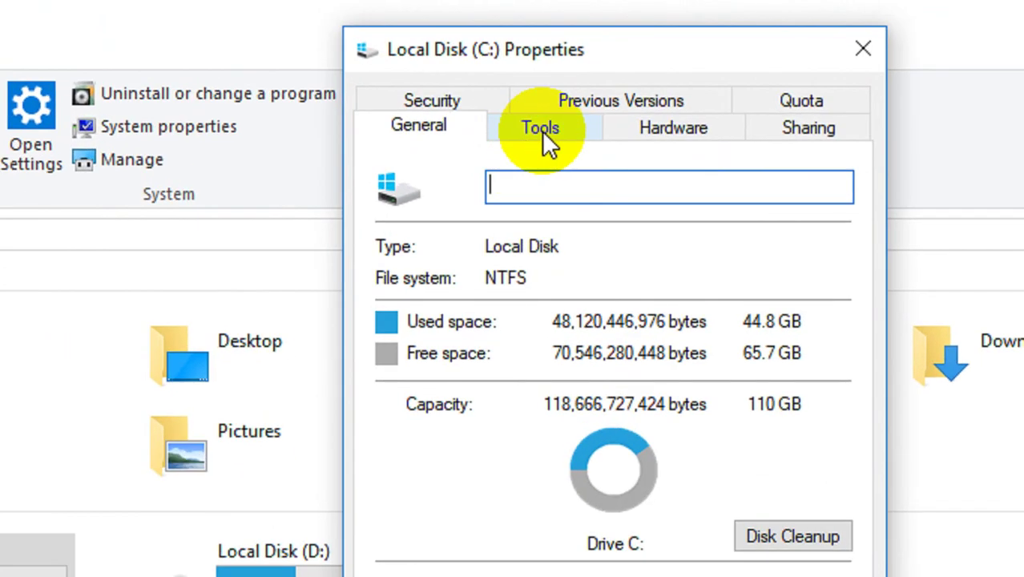
# Open the drive optimization tool from the properties of Local Disk (C:), reposition its window and optimize drive C:.
pyautogui.click(542, 131)
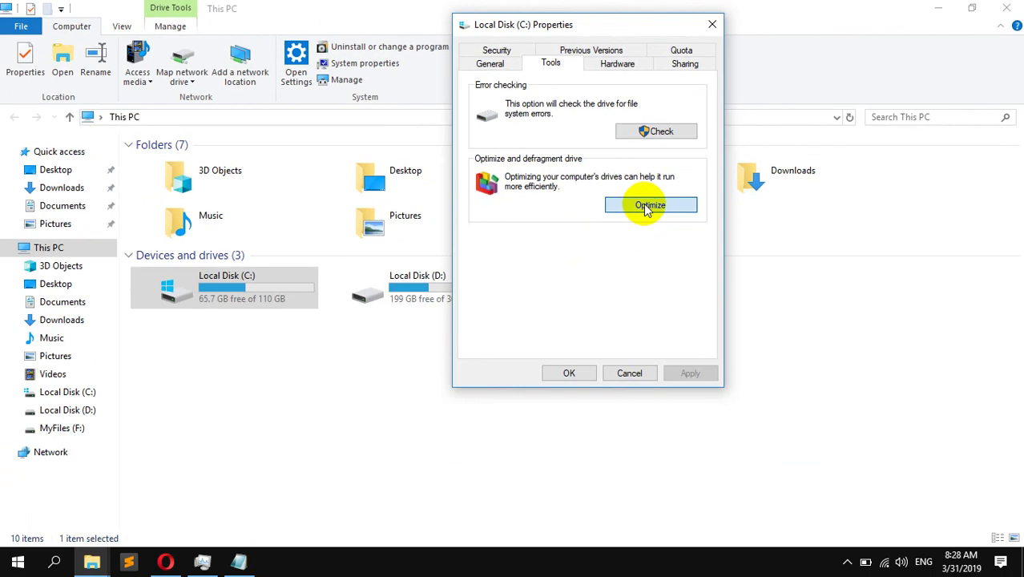
pyautogui.click(729, 411)
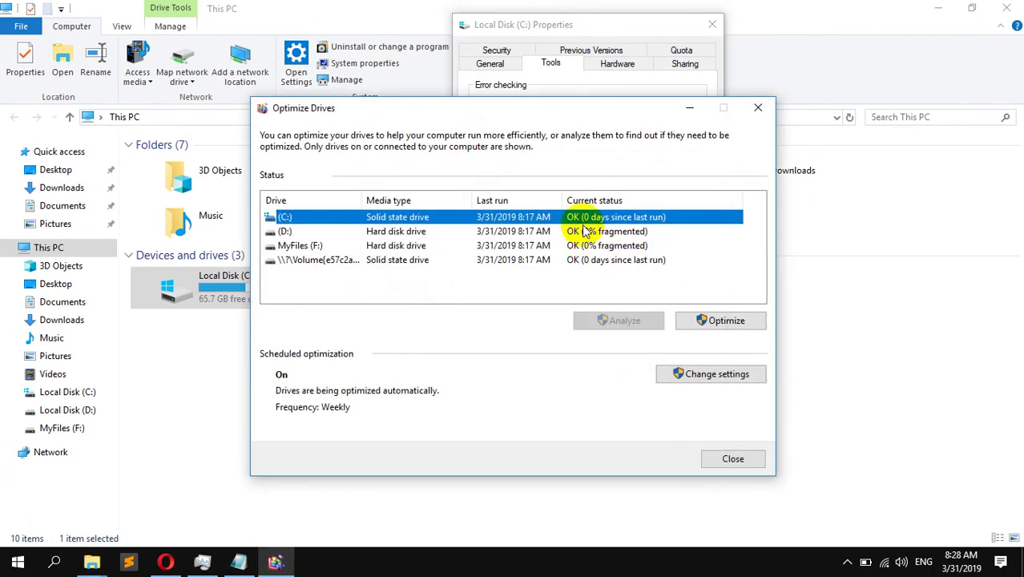
pyautogui.moveTo(582, 117); pyautogui.dragTo(715, 78)
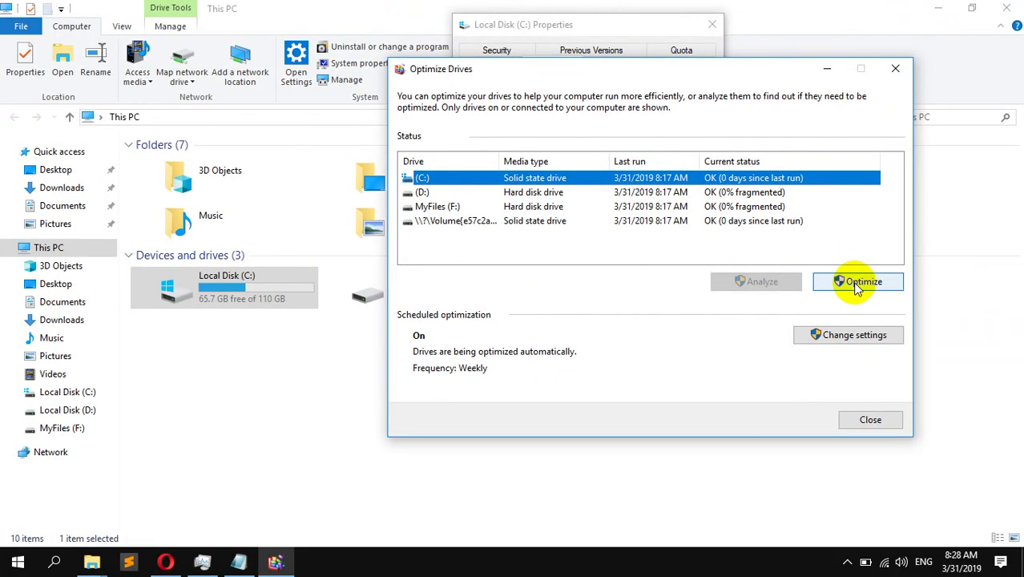
pyautogui.click(801, 255)
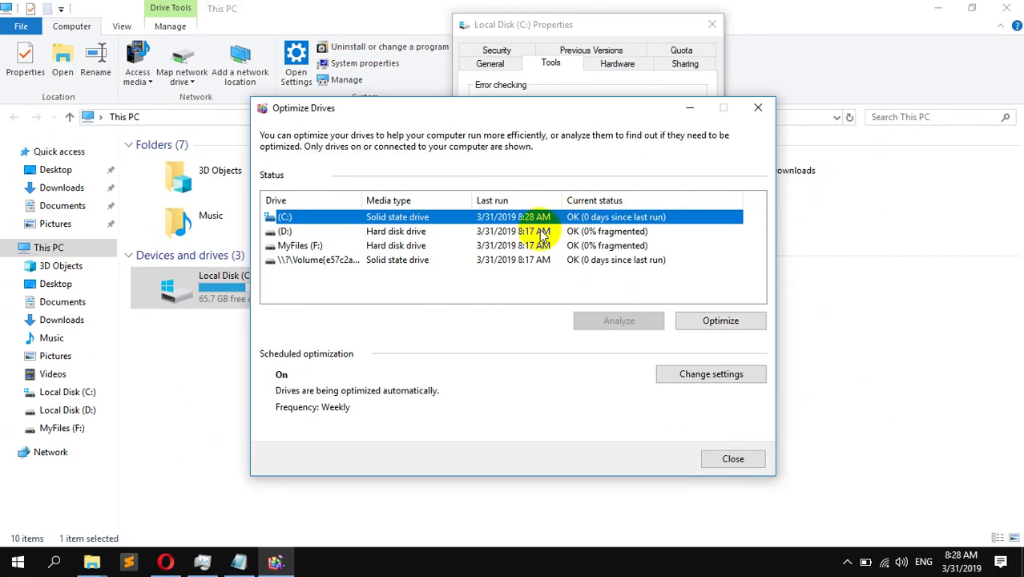
# Optimize the remaining drives one after another: D:, MyFiles (F:) and the unnamed solid state volume.
pyautogui.click(407, 313)
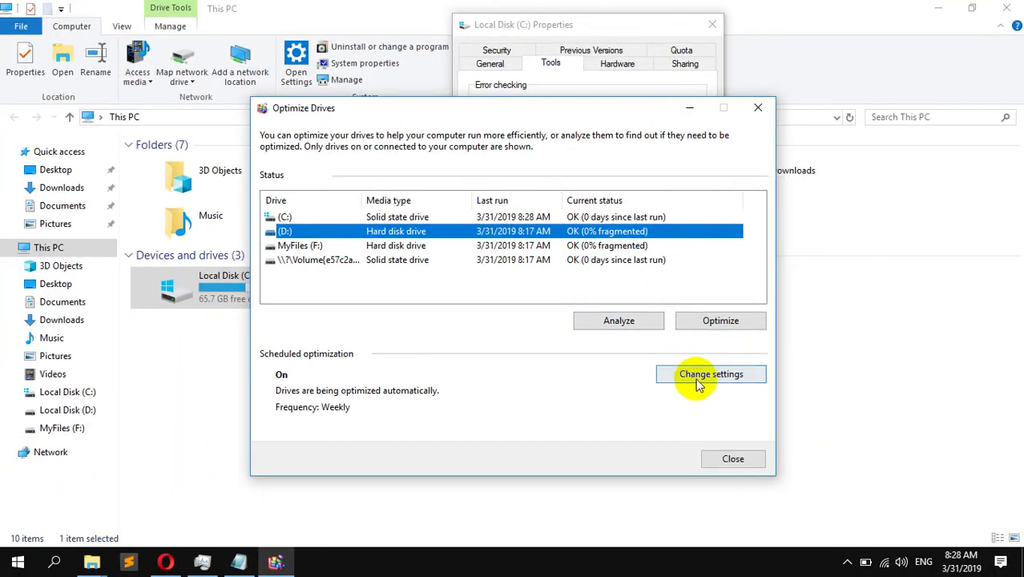
pyautogui.click(718, 323)
pyautogui.click(505, 259)
pyautogui.click(505, 246)
pyautogui.click(705, 320)
pyautogui.click(587, 262)
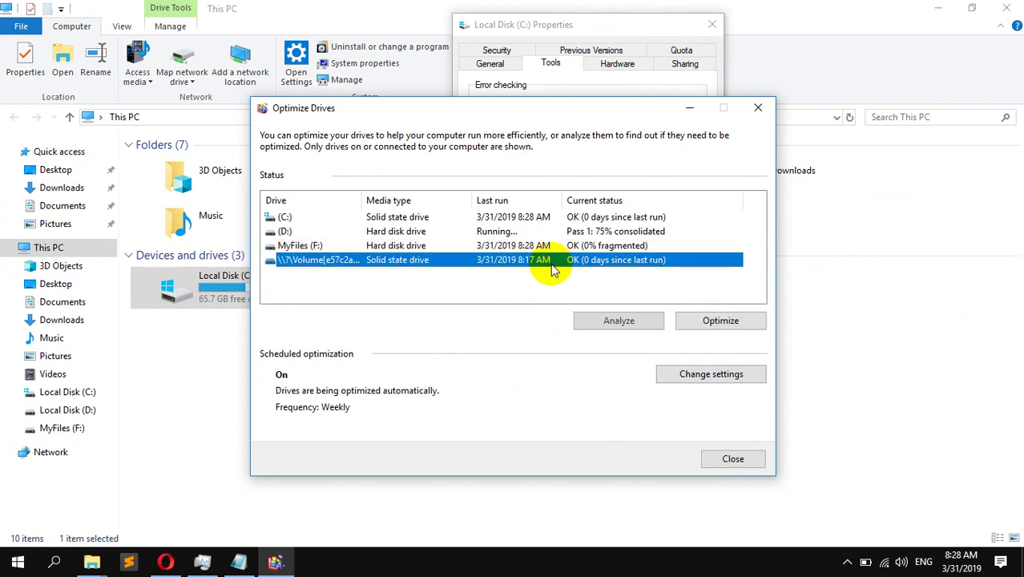
pyautogui.click(702, 320)
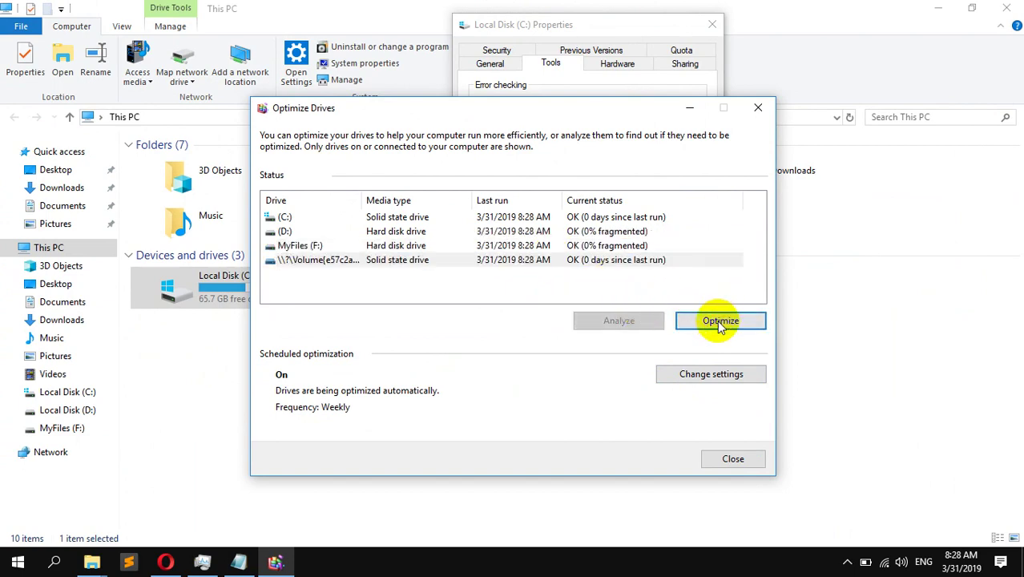
# Close Optimize Drives, the Local Disk (C:) properties and File Explorer to return to the desktop.
pyautogui.click(729, 460)
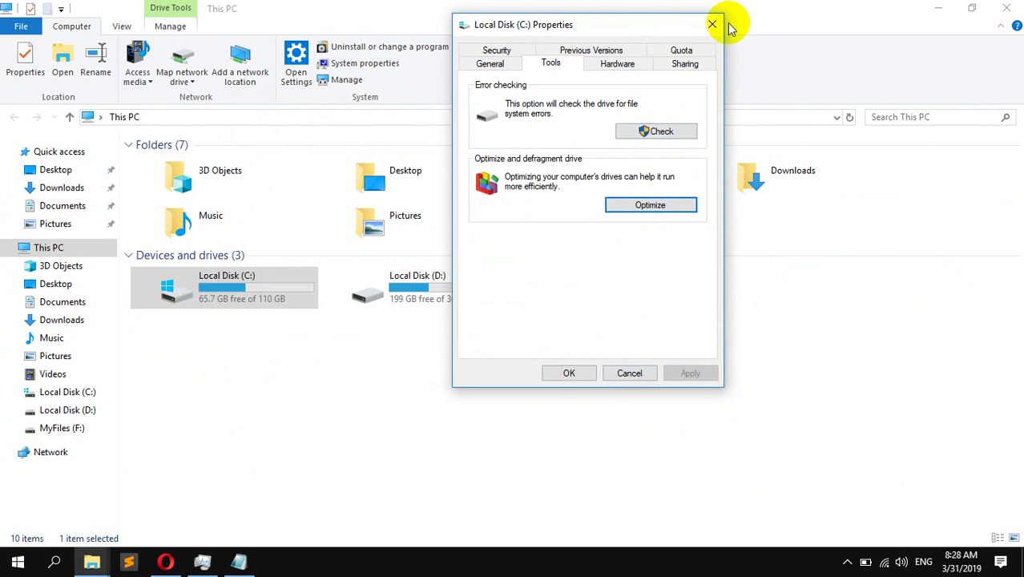
pyautogui.click(714, 25)
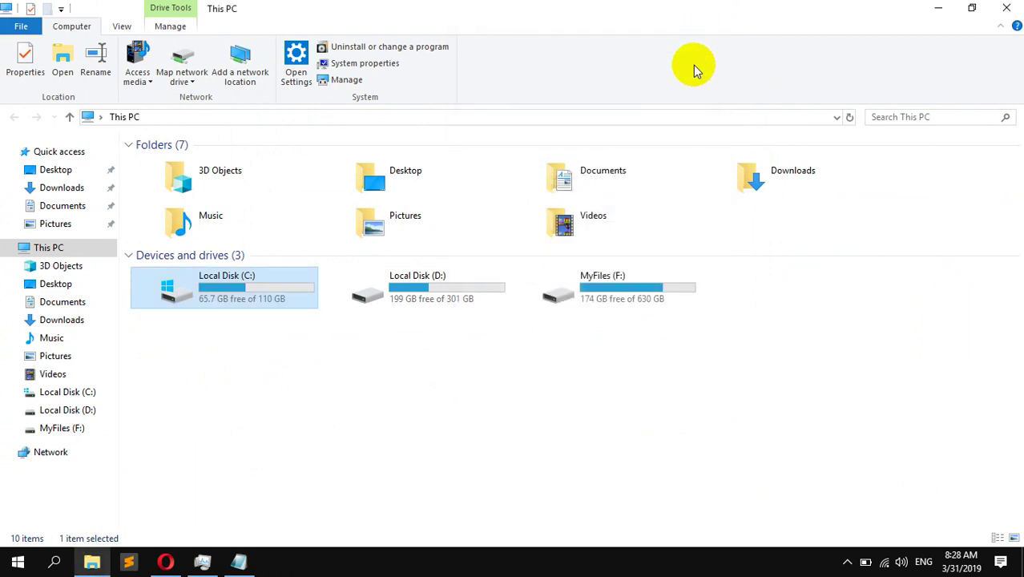
pyautogui.click(1008, 7)
pyautogui.click(654, 90)
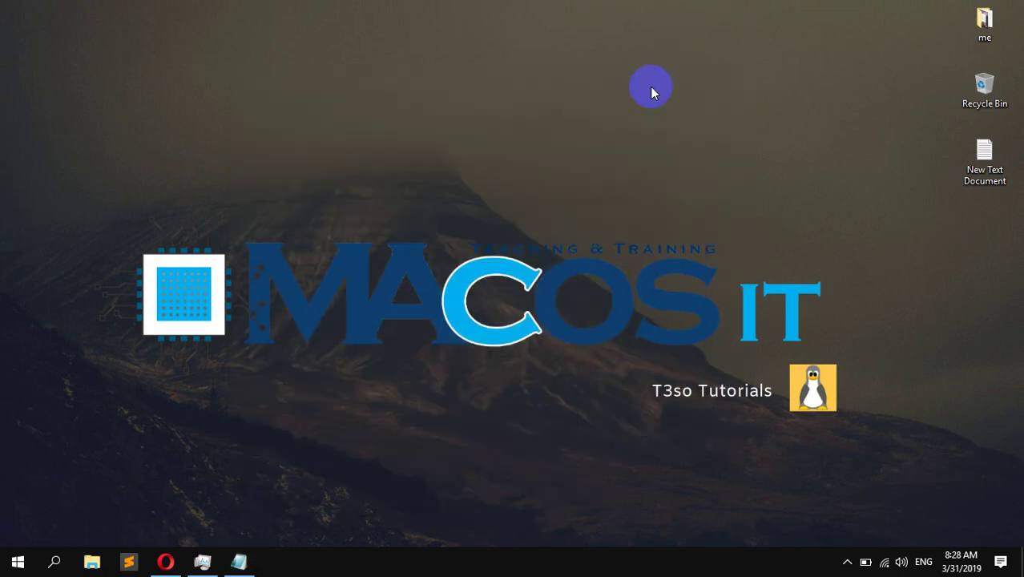